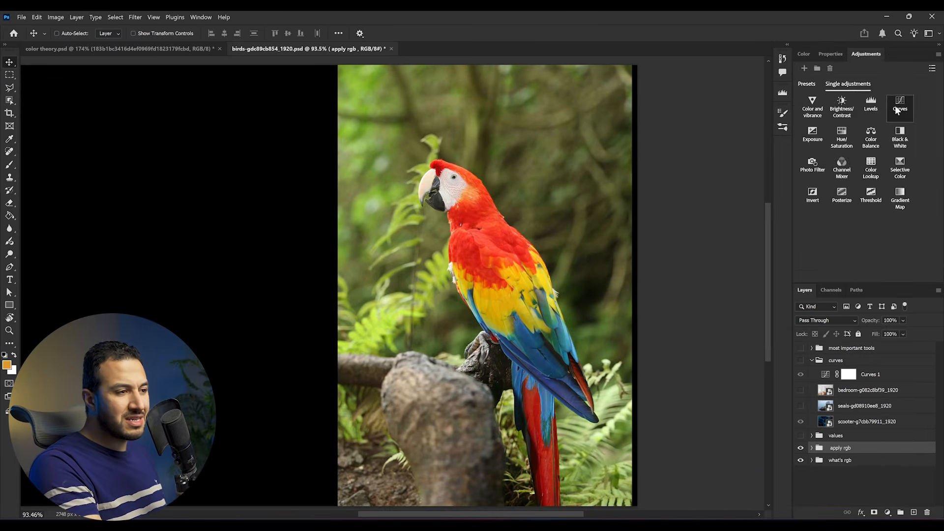
Raise the black point and pull the white point inward on the scooter photo's RGB curve
{"action": "left_click", "coordinate": [899, 105]}
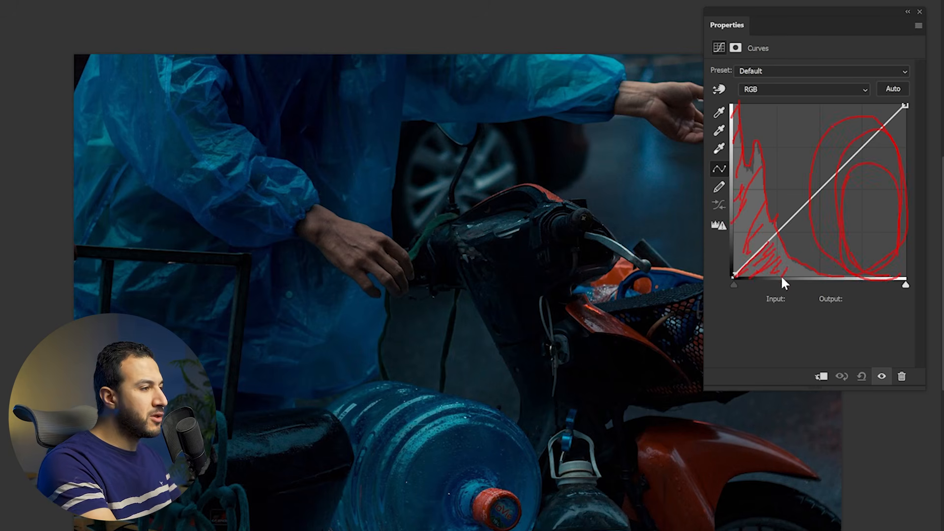
{"action": "left_click_drag", "start_coordinate": [734, 277], "coordinate": [733, 253]}
{"action": "left_click_drag", "start_coordinate": [733, 252], "coordinate": [733, 219]}
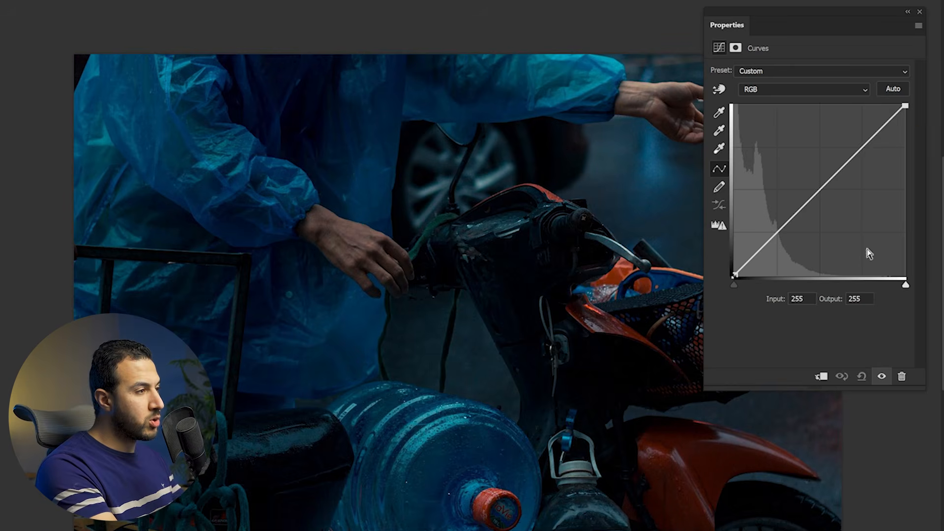
{"action": "left_click_drag", "start_coordinate": [906, 285], "coordinate": [817, 284]}
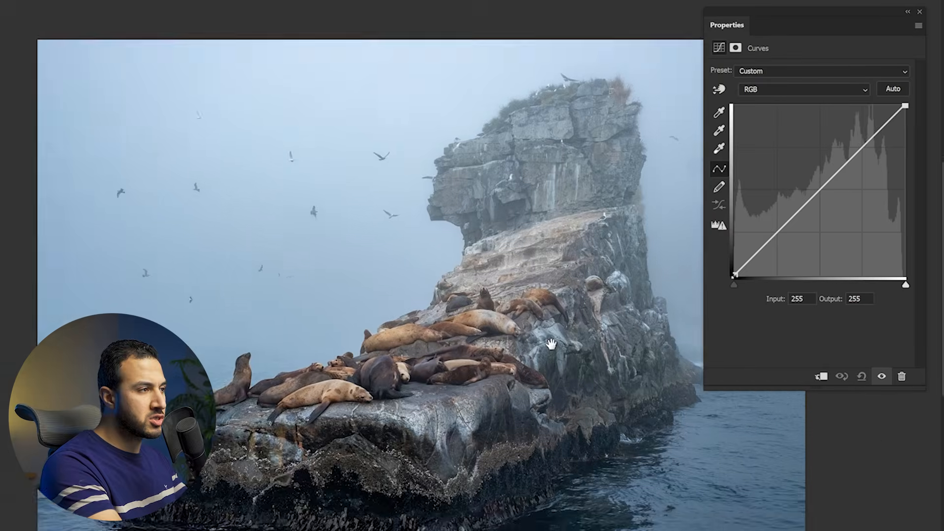
{"action": "scroll", "coordinate": [552, 344], "scroll_direction": "up", "scroll_amount": 1}
{"action": "left_click_drag", "start_coordinate": [551, 344], "coordinate": [446, 339]}
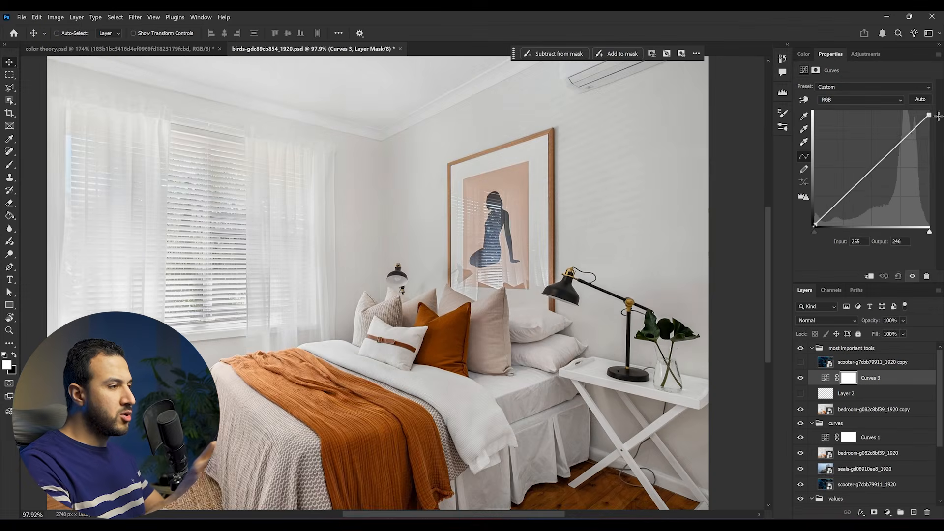
Lower the highlights on the bedroom photo's RGB curve and open the curve's channel choice to select a channel
{"action": "left_click_drag", "start_coordinate": [916, 127], "coordinate": [916, 141]}
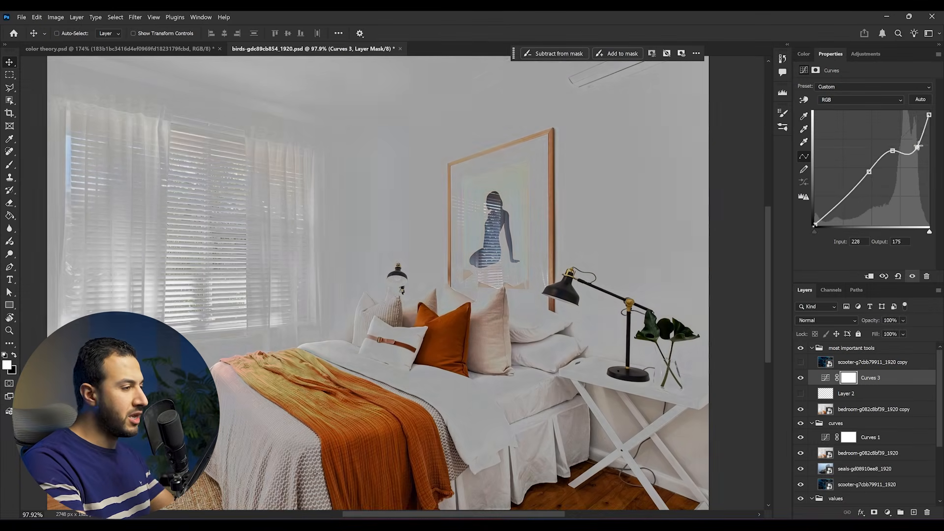
{"action": "left_click_drag", "start_coordinate": [915, 138], "coordinate": [911, 143]}
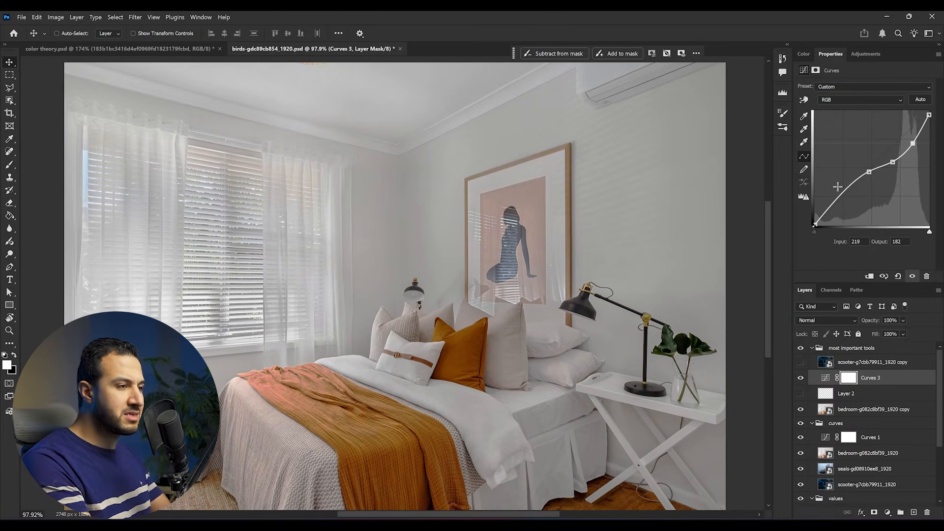
{"action": "left_click", "coordinate": [860, 99]}
{"action": "left_click", "coordinate": [835, 110]}
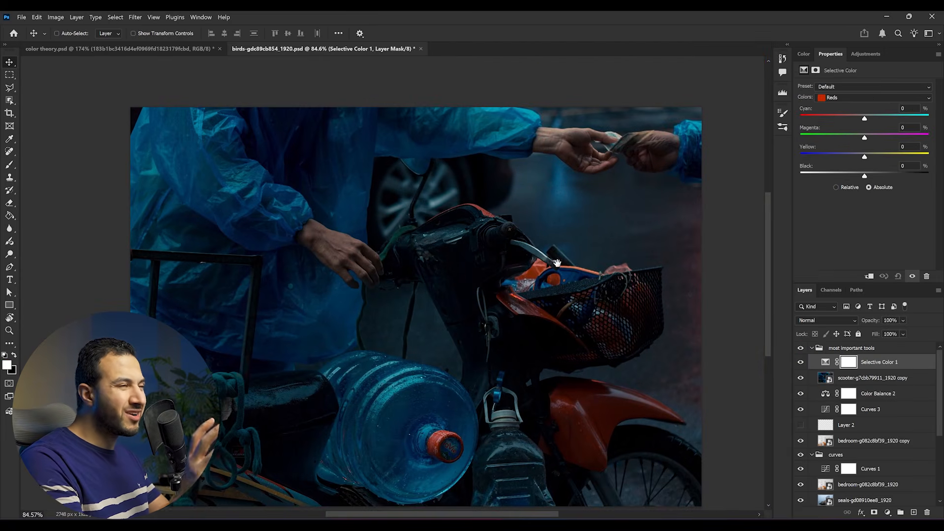
Choose another colour range in the scooter photo's Selective Color adjustment and reduce its Cyan and Magenta amounts
{"action": "left_click", "coordinate": [836, 98]}
{"action": "left_click", "coordinate": [836, 140]}
{"action": "mouse_move", "coordinate": [507, 152]}
{"action": "left_mouse_down"}
{"action": "mouse_move", "coordinate": [316, 361]}
{"action": "mouse_move", "coordinate": [388, 352]}
{"action": "left_mouse_up"}
{"action": "left_click_drag", "start_coordinate": [865, 118], "coordinate": [840, 119]}
{"action": "left_click_drag", "start_coordinate": [864, 137], "coordinate": [838, 138]}
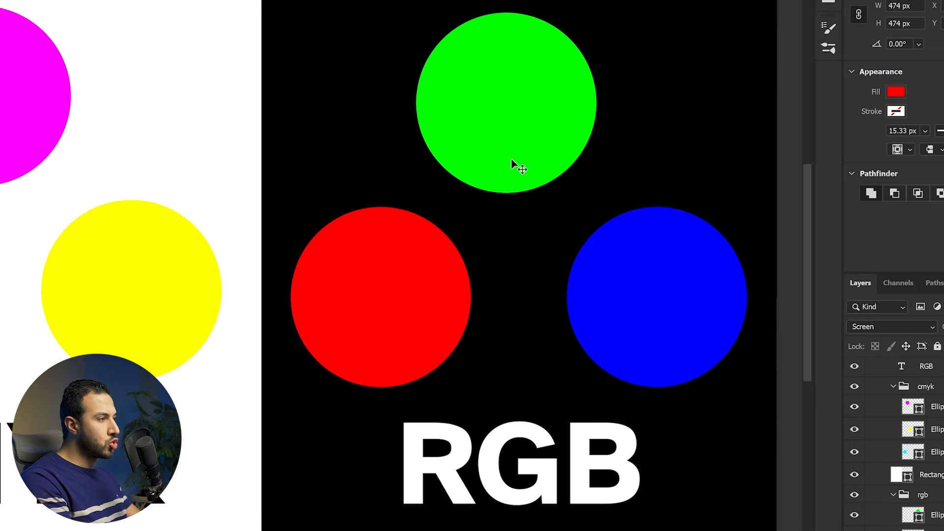
Move the green circle to partly overlap the red one, and move the blue circle to partly overlap the green one
{"action": "right_click", "coordinate": [512, 160]}
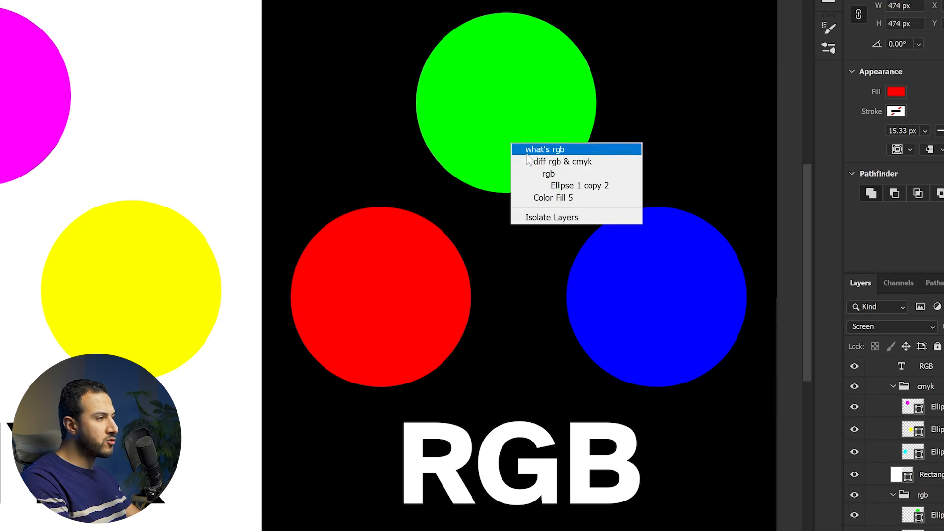
{"action": "left_click", "coordinate": [553, 185]}
{"action": "left_click_drag", "start_coordinate": [531, 156], "coordinate": [450, 272]}
{"action": "left_click", "coordinate": [581, 323]}
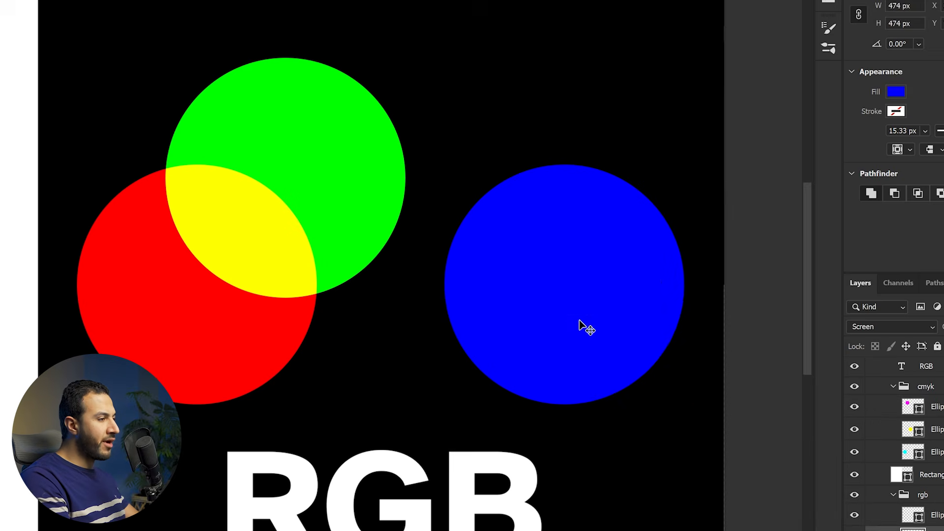
{"action": "left_click_drag", "start_coordinate": [581, 324], "coordinate": [535, 306]}
{"action": "left_click_drag", "start_coordinate": [695, 227], "coordinate": [600, 170]}
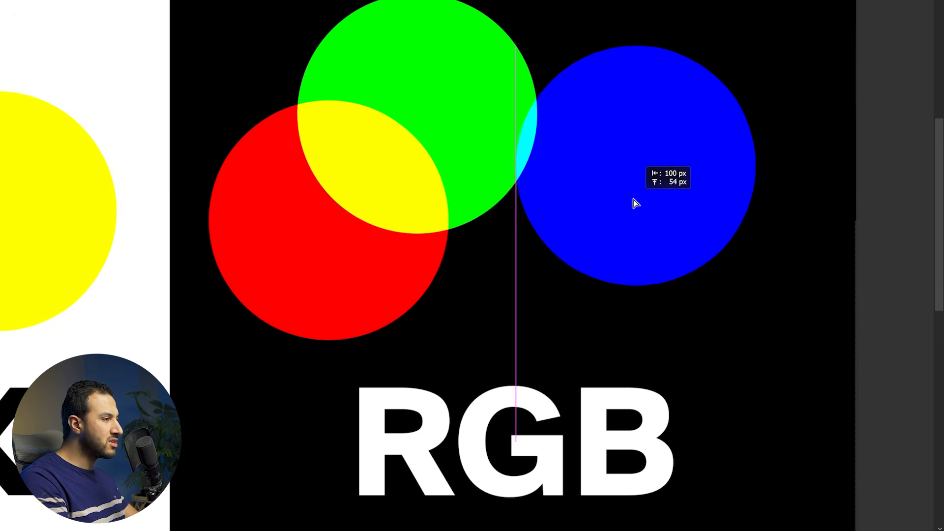
{"action": "scroll", "coordinate": [512, 127], "scroll_direction": "up", "scroll_amount": 3}
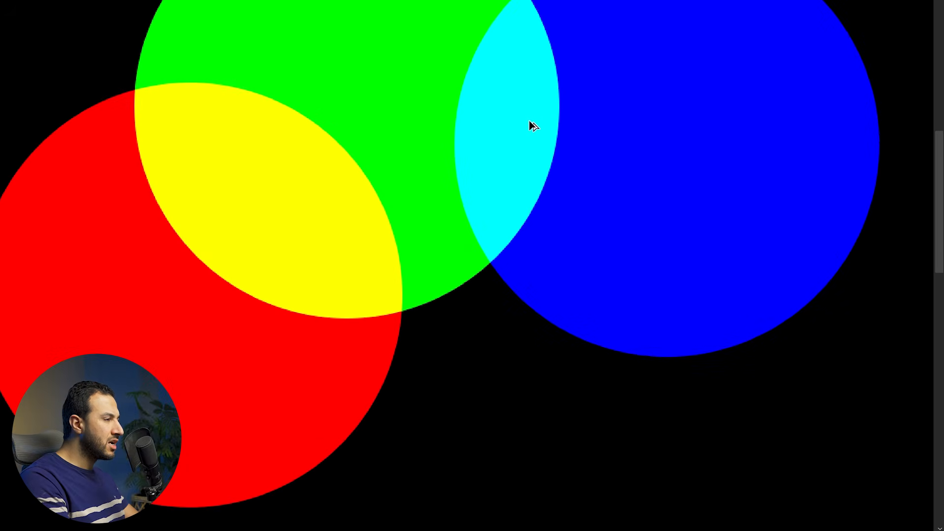
{"action": "scroll", "coordinate": [511, 133], "scroll_direction": "up", "scroll_amount": 1}
{"action": "scroll", "coordinate": [502, 152], "scroll_direction": "down", "scroll_amount": 5}
Move the red circle about 338 px across and 32 px down so that all three RGB circles overlap in the centre
{"action": "right_click", "coordinate": [266, 251]}
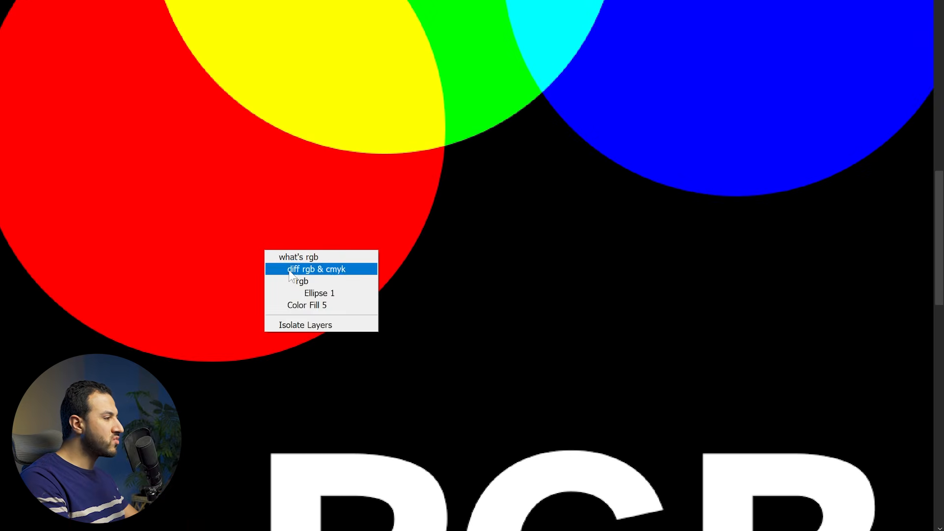
{"action": "left_click", "coordinate": [305, 293]}
{"action": "left_click_drag", "start_coordinate": [251, 263], "coordinate": [740, 398]}
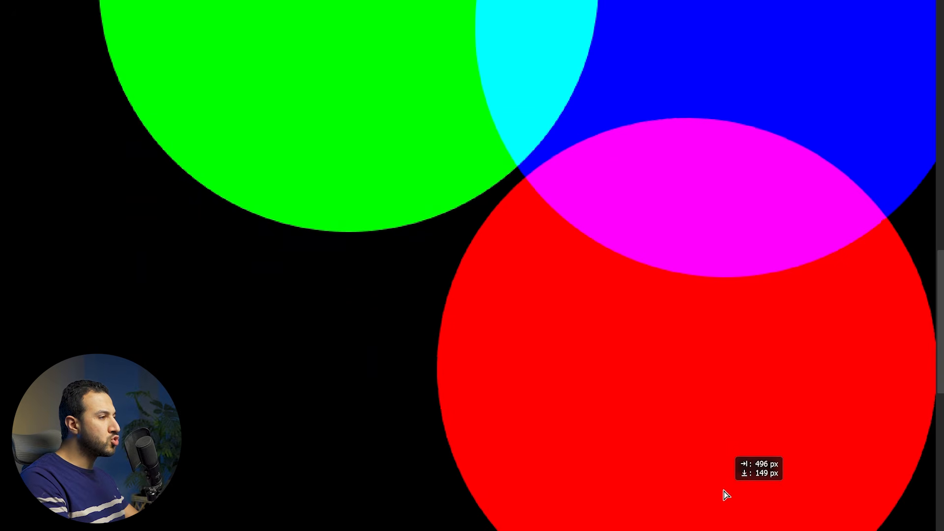
{"action": "left_click_drag", "start_coordinate": [724, 491], "coordinate": [554, 378]}
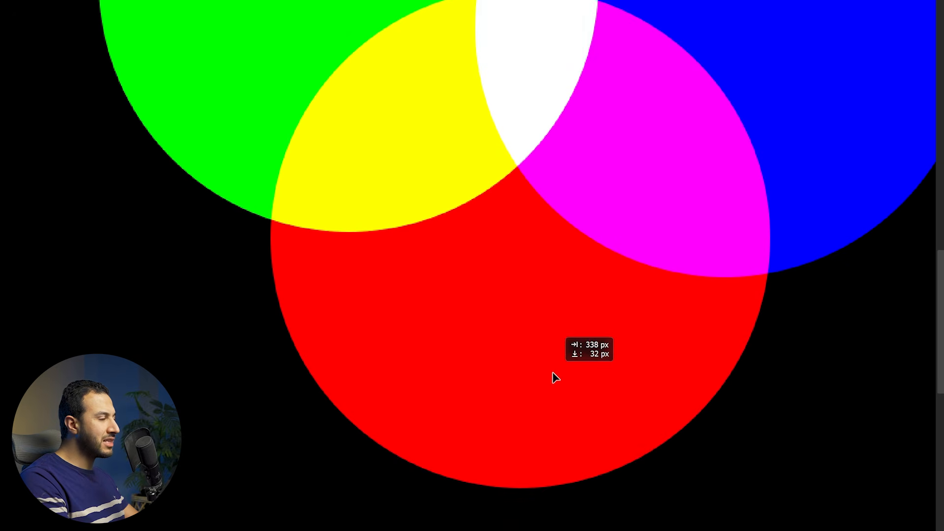
{"action": "left_click_drag", "start_coordinate": [565, 234], "coordinate": [505, 395]}
{"action": "scroll", "coordinate": [503, 200], "scroll_direction": "up", "scroll_amount": 7}
{"action": "scroll", "coordinate": [445, 224], "scroll_direction": "up", "scroll_amount": 2}
{"action": "scroll", "coordinate": [467, 214], "scroll_direction": "down", "scroll_amount": 9}
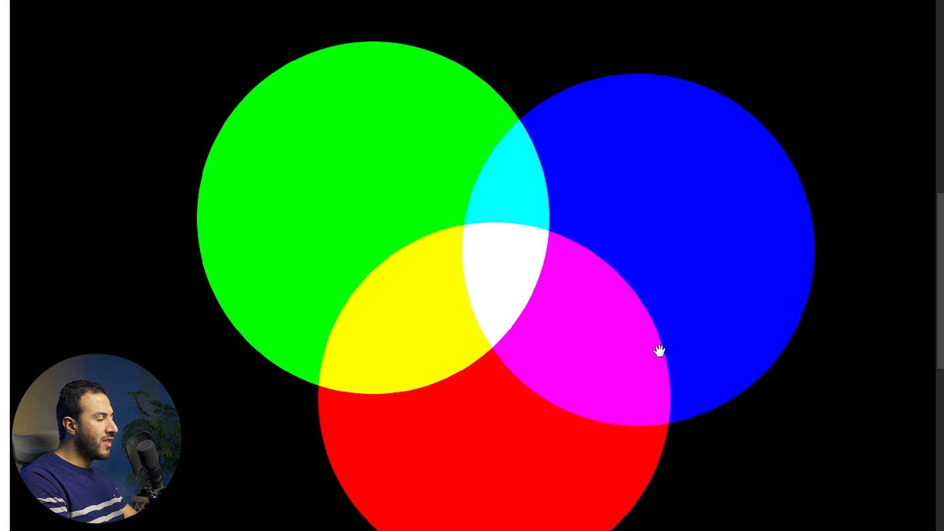
{"action": "scroll", "coordinate": [596, 341], "scroll_direction": "up", "scroll_amount": 5}
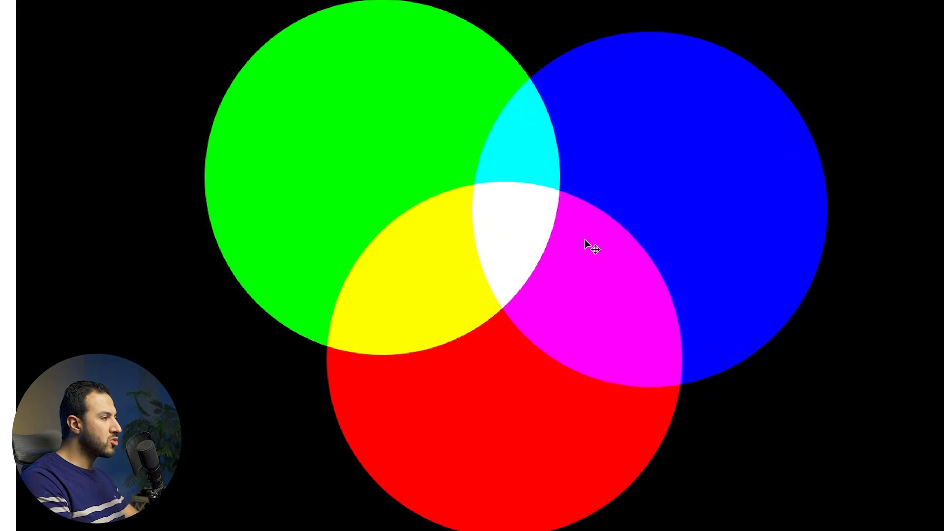
{"action": "left_click_drag", "start_coordinate": [599, 232], "coordinate": [557, 247]}
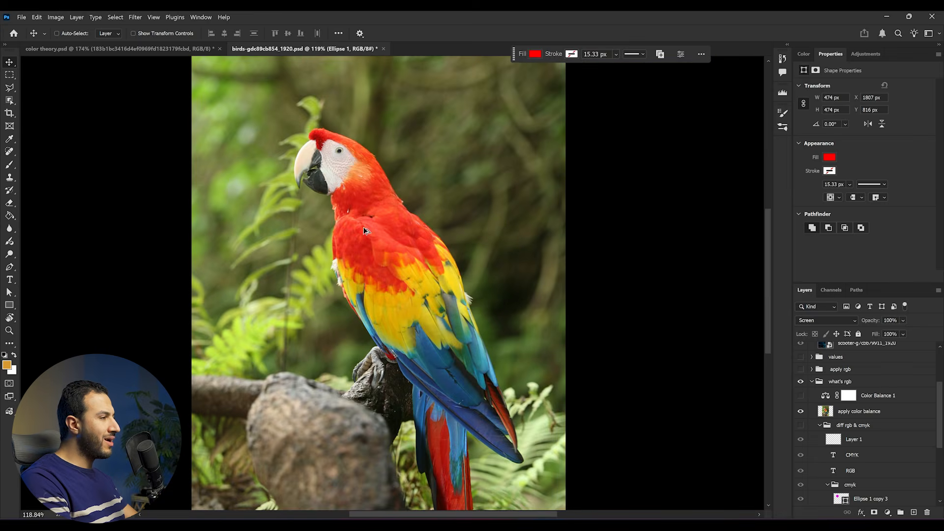
Examine the parrot photo down to its individual pixels and return to the whole bird
{"action": "scroll", "coordinate": [334, 304], "scroll_direction": "down", "scroll_amount": 2}
{"action": "scroll", "coordinate": [306, 284], "scroll_direction": "up", "scroll_amount": 2}
{"action": "scroll", "coordinate": [307, 284], "scroll_direction": "up", "scroll_amount": 10}
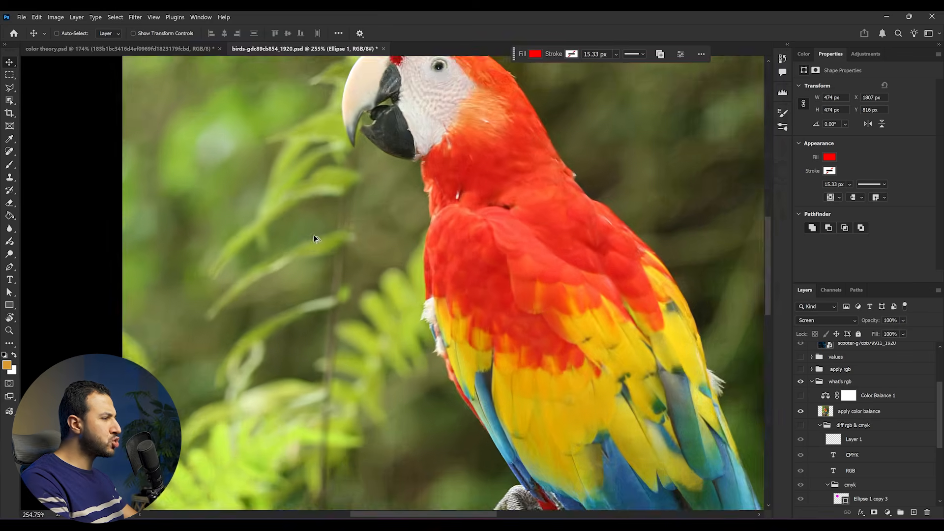
{"action": "scroll", "coordinate": [561, 238], "scroll_direction": "up", "scroll_amount": 5}
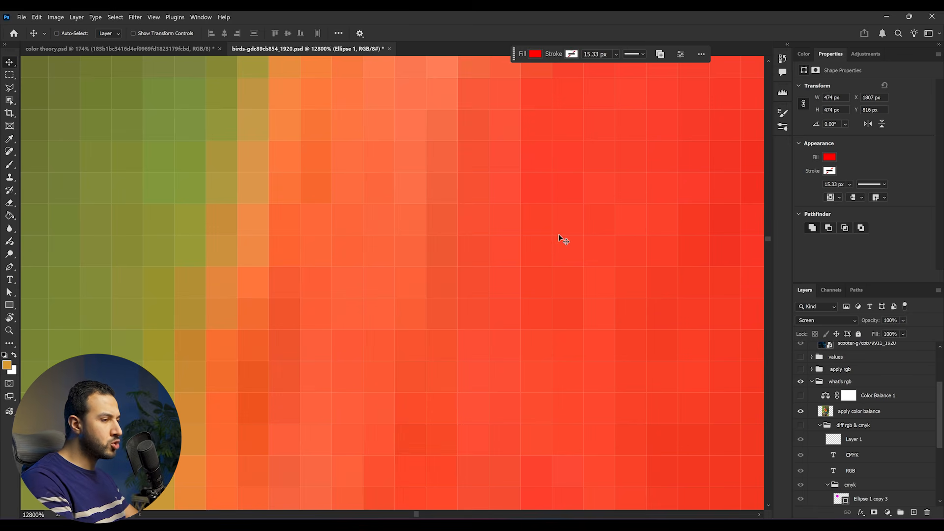
{"action": "mouse_move", "coordinate": [523, 229]}
{"action": "left_mouse_down"}
{"action": "mouse_move", "coordinate": [485, 227]}
{"action": "mouse_move", "coordinate": [502, 237]}
{"action": "left_mouse_up"}
{"action": "key", "text": "ctrl+alt+d"}
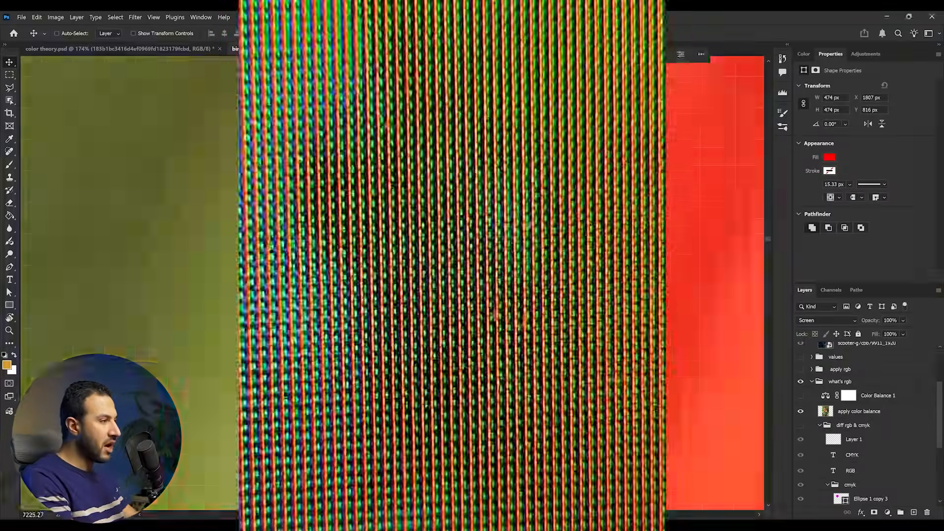
{"action": "scroll", "coordinate": [423, 275], "scroll_direction": "up", "scroll_amount": 5}
{"action": "scroll", "coordinate": [423, 275], "scroll_direction": "down", "scroll_amount": 5}
{"action": "scroll", "coordinate": [422, 275], "scroll_direction": "down", "scroll_amount": 10}
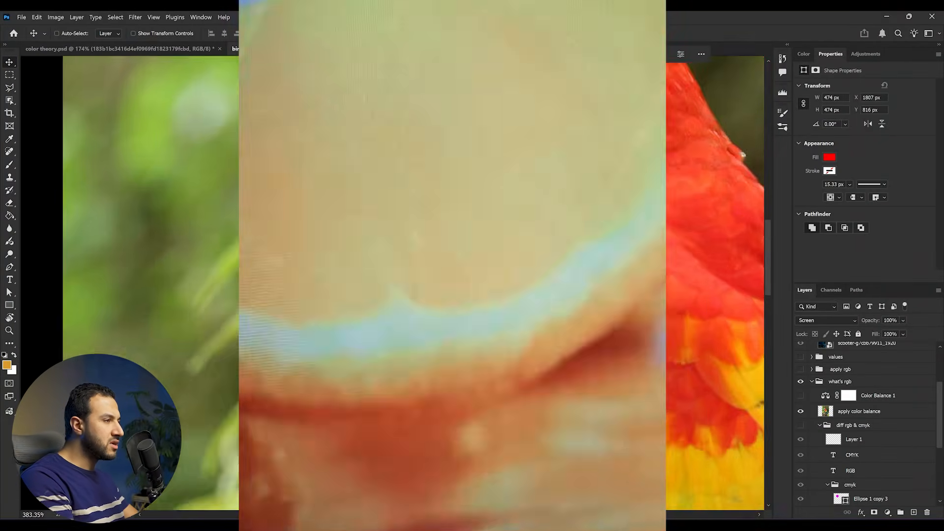
{"action": "scroll", "coordinate": [423, 275], "scroll_direction": "up", "scroll_amount": 4}
{"action": "scroll", "coordinate": [423, 275], "scroll_direction": "down", "scroll_amount": 4}
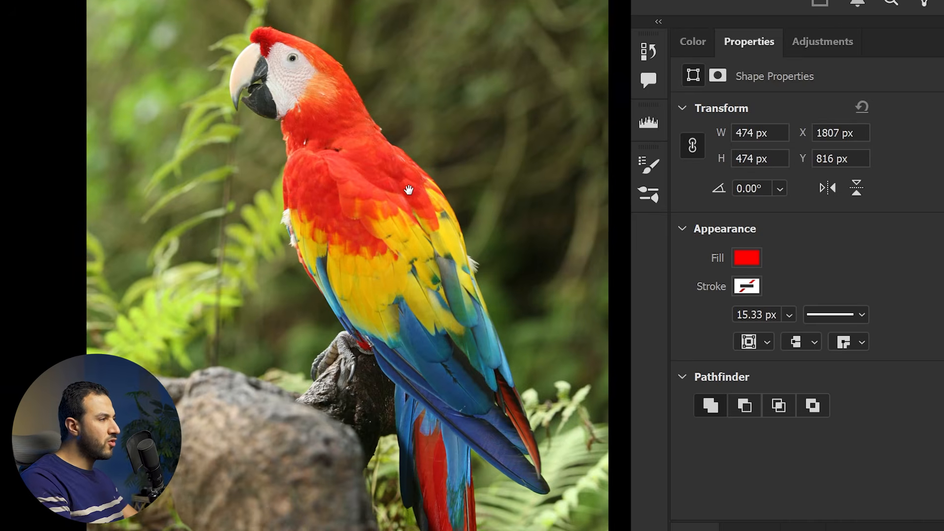
{"action": "left_click_drag", "start_coordinate": [404, 184], "coordinate": [425, 211]}
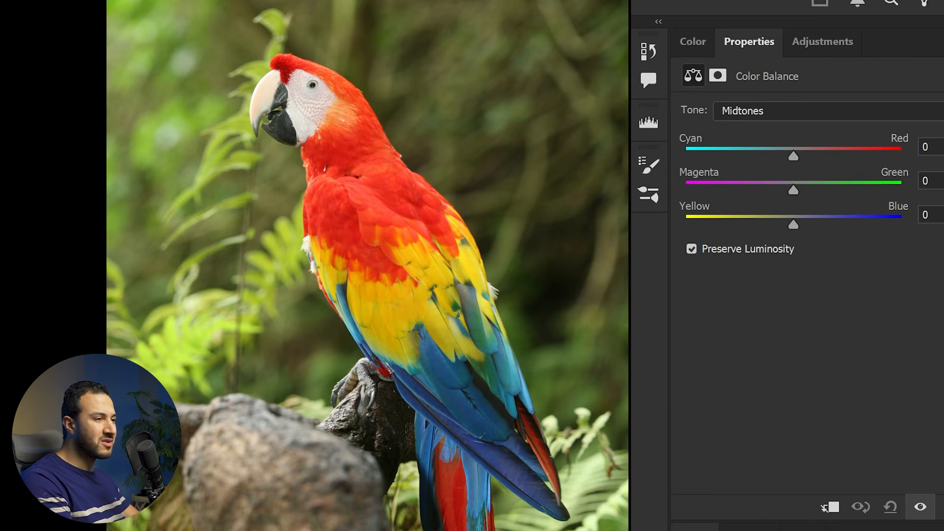
Set the Color Balance midtones to -100 for Cyan–Red and -100 for Magenta–Green, and collapse the what's rgb group
{"action": "left_click_drag", "start_coordinate": [810, 155], "coordinate": [685, 156]}
{"action": "left_click_drag", "start_coordinate": [796, 197], "coordinate": [681, 192]}
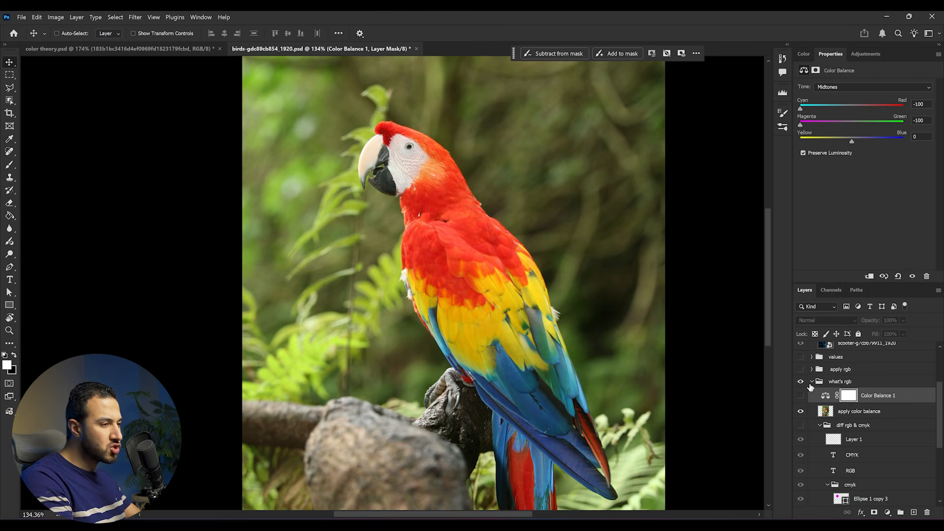
{"action": "left_click", "coordinate": [812, 381]}
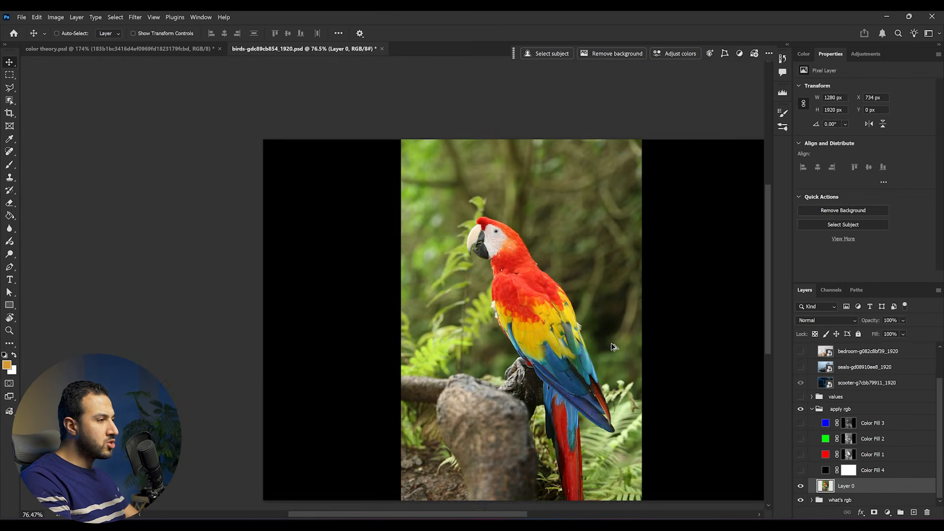
Examine the parrot photo's Red, Green and Blue channels one at a time, comparing the head with the full-colour image
{"action": "scroll", "coordinate": [433, 298], "scroll_direction": "up", "scroll_amount": 3}
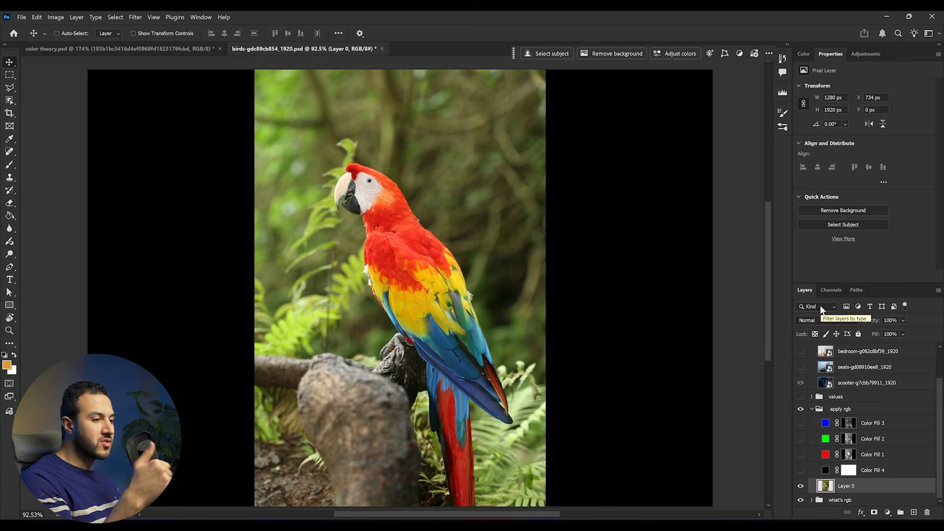
{"action": "left_click", "coordinate": [831, 290]}
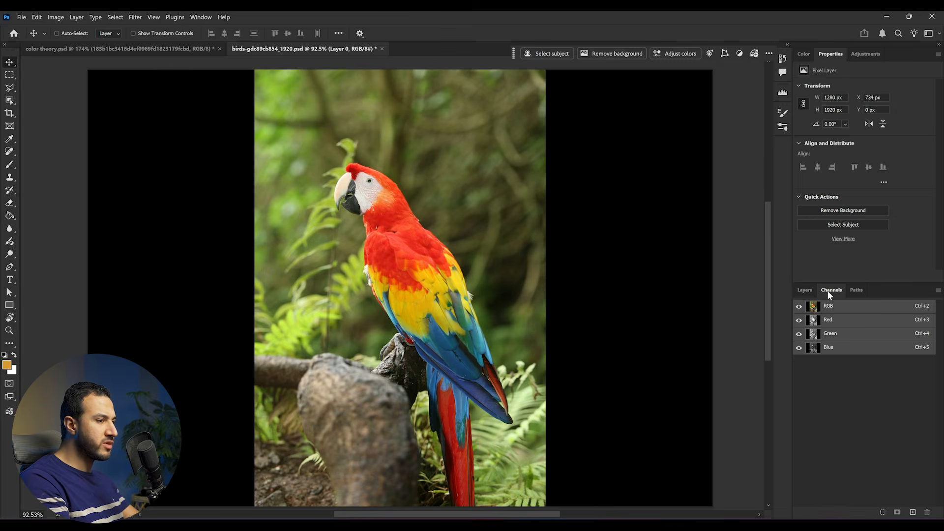
{"action": "left_click", "coordinate": [843, 325]}
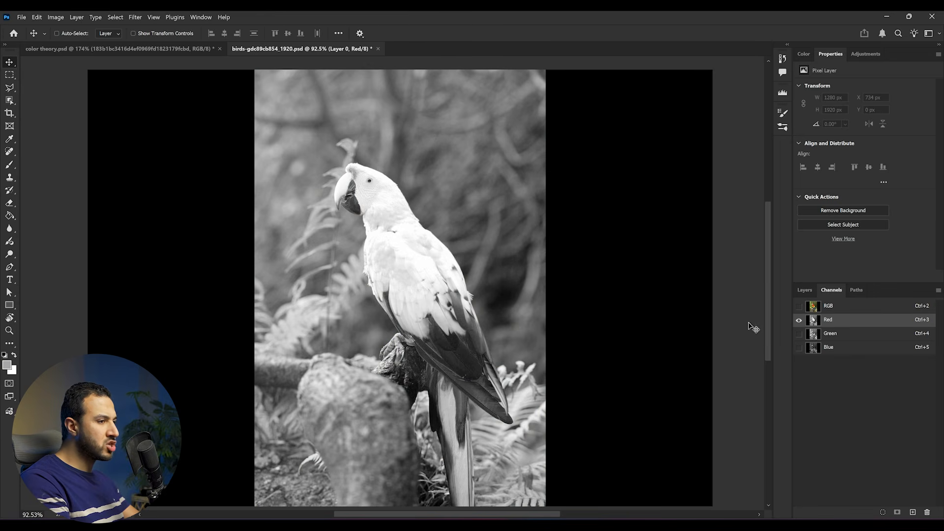
{"action": "left_click", "coordinate": [845, 335]}
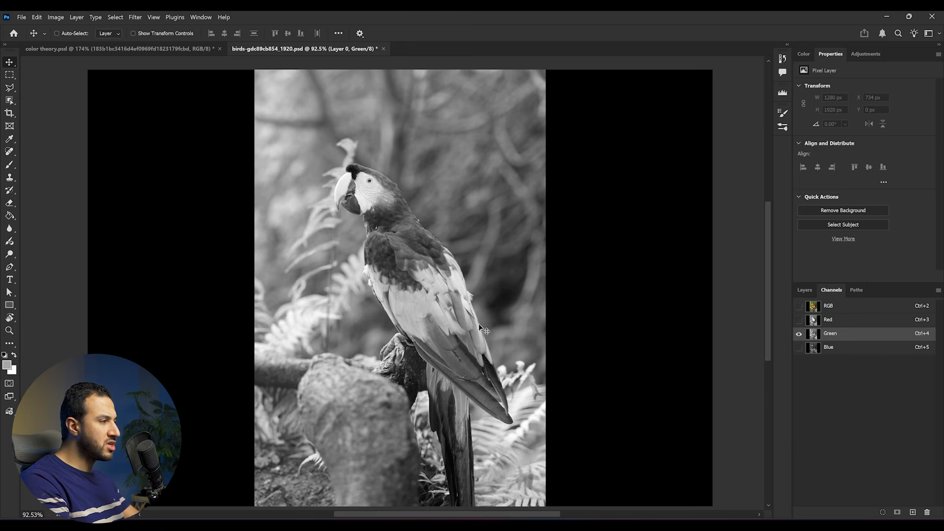
{"action": "scroll", "coordinate": [356, 174], "scroll_direction": "up", "scroll_amount": 10}
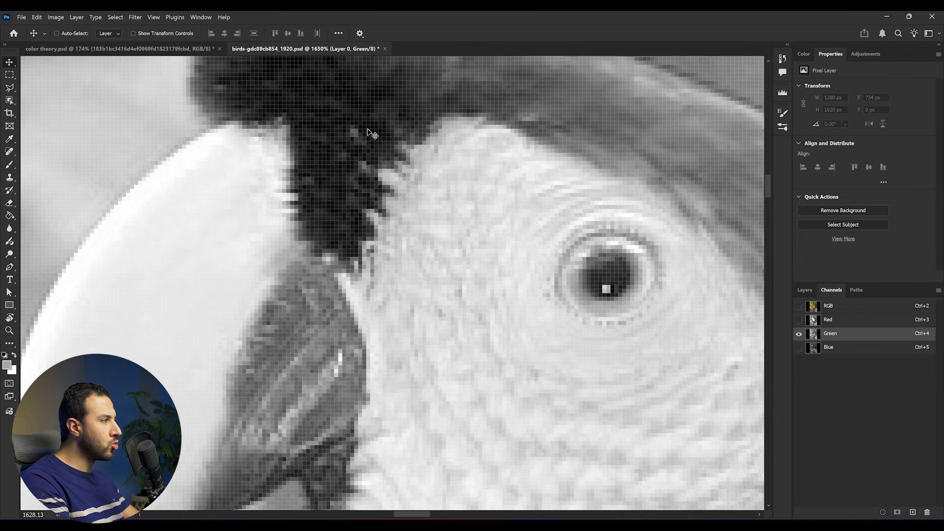
{"action": "scroll", "coordinate": [372, 133], "scroll_direction": "up", "scroll_amount": 2}
{"action": "key", "text": "ctrl+2"}
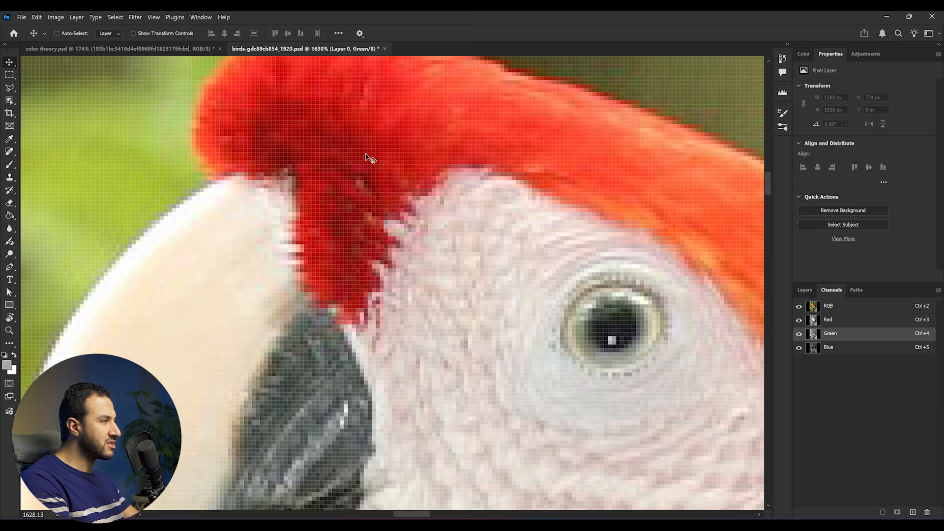
{"action": "left_click_drag", "start_coordinate": [317, 143], "coordinate": [371, 233]}
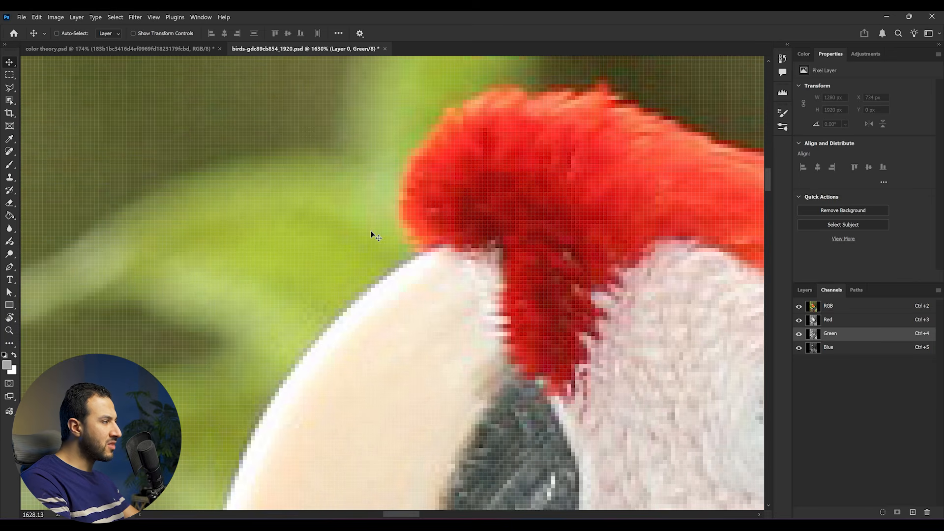
{"action": "left_click", "coordinate": [802, 338]}
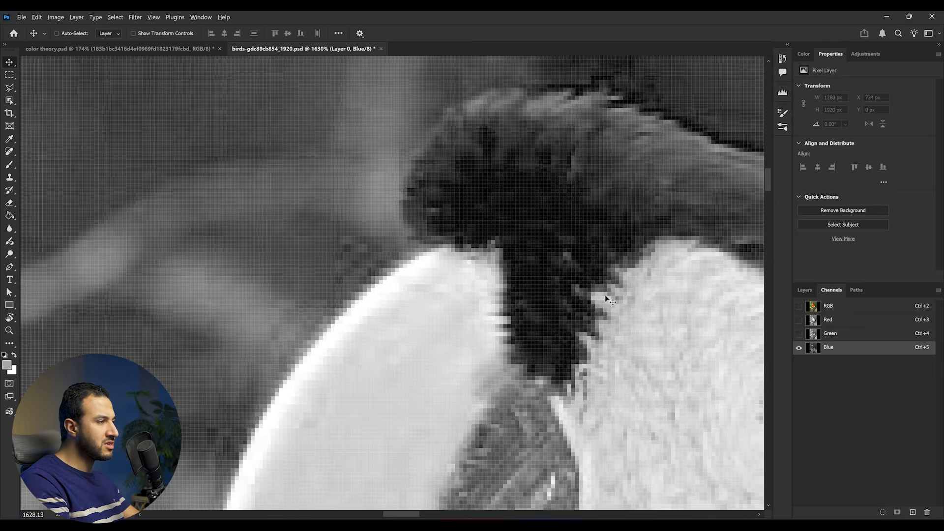
{"action": "scroll", "coordinate": [610, 300], "scroll_direction": "down", "scroll_amount": 8}
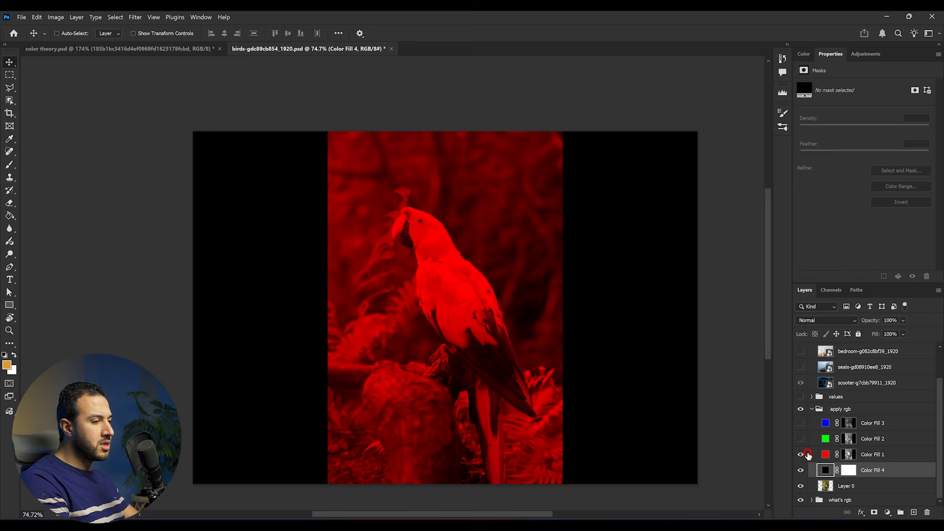
Show the green Color Fill 2 layer over the red fill, and shift it sideways off the parrot and back into alignment
{"action": "scroll", "coordinate": [489, 348], "scroll_direction": "up", "scroll_amount": 3}
{"action": "left_click_drag", "start_coordinate": [528, 345], "coordinate": [488, 318]}
{"action": "scroll", "coordinate": [498, 315], "scroll_direction": "down", "scroll_amount": 1}
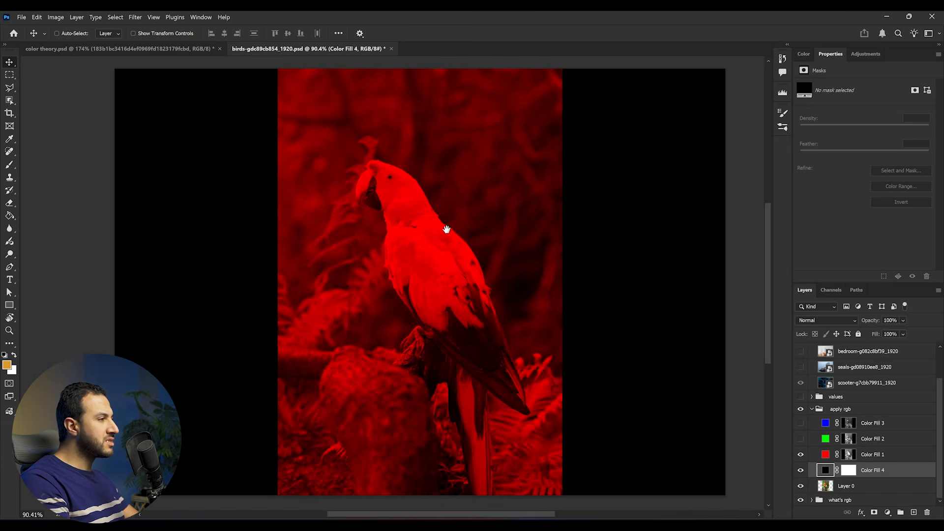
{"action": "left_click_drag", "start_coordinate": [450, 230], "coordinate": [437, 236]}
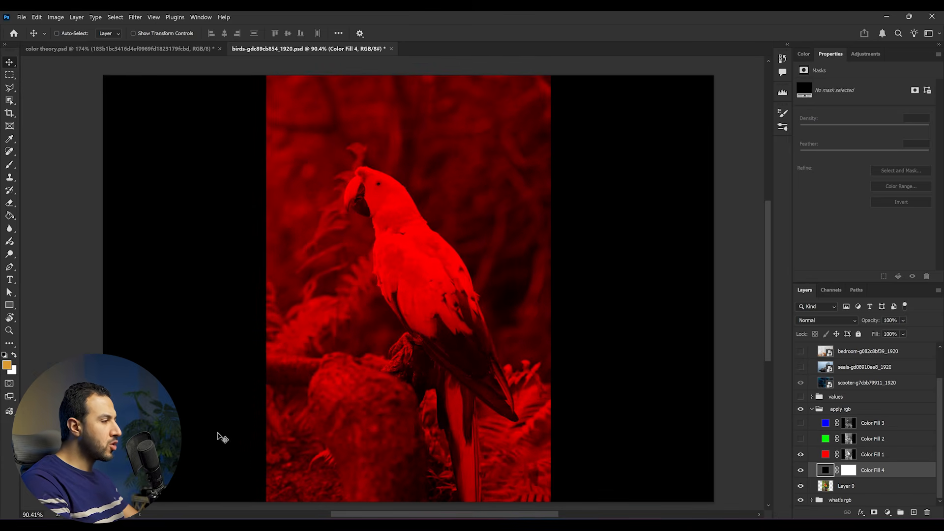
{"action": "left_click", "coordinate": [880, 442]}
{"action": "left_click", "coordinate": [800, 438]}
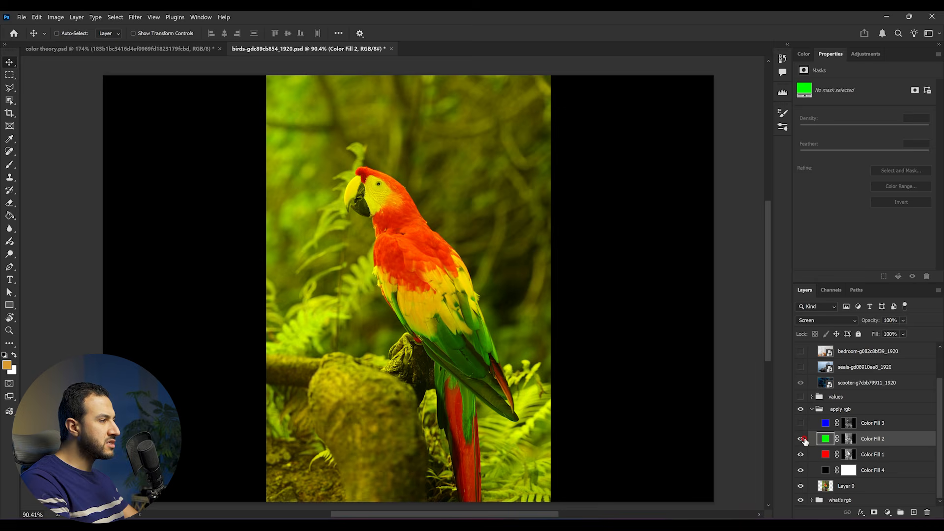
{"action": "left_click_drag", "start_coordinate": [427, 294], "coordinate": [658, 285]}
{"action": "left_click_drag", "start_coordinate": [682, 241], "coordinate": [358, 227]}
Show the blue Color Fill 3 layer over the red and green fills and make it the active layer
{"action": "left_click", "coordinate": [800, 423]}
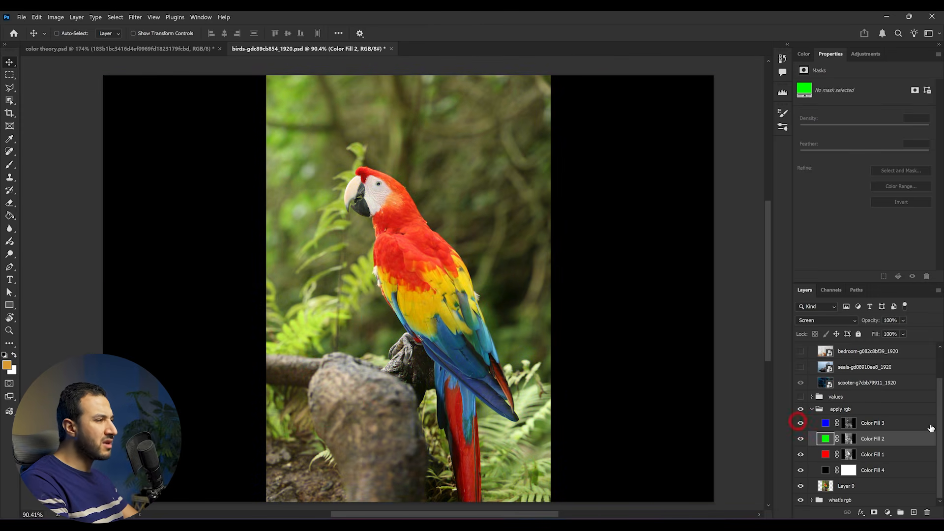
{"action": "left_click", "coordinate": [907, 423]}
{"action": "left_click_drag", "start_coordinate": [504, 319], "coordinate": [484, 313]}
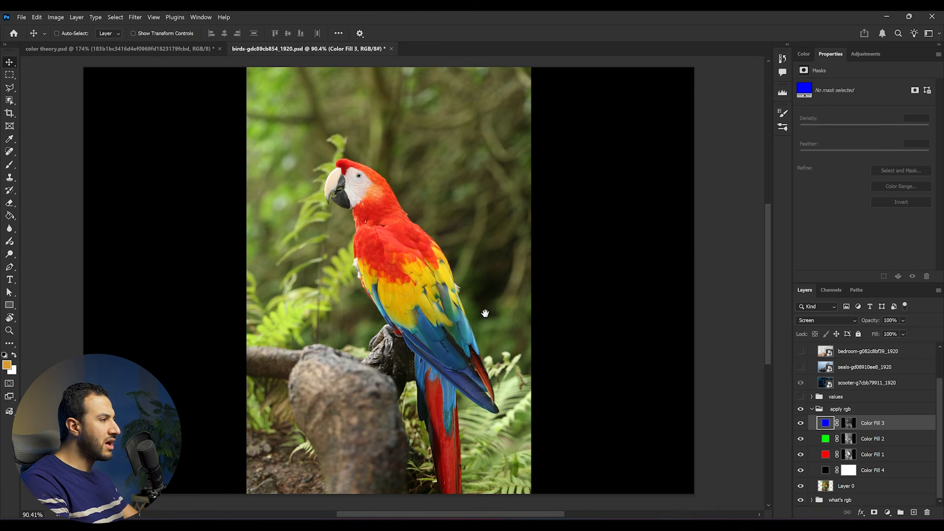
Shift the blue Color Fill 3 layer off the parrot to the right and the green Color Fill 2 layer off to the left
{"action": "left_click_drag", "start_coordinate": [376, 299], "coordinate": [651, 287]}
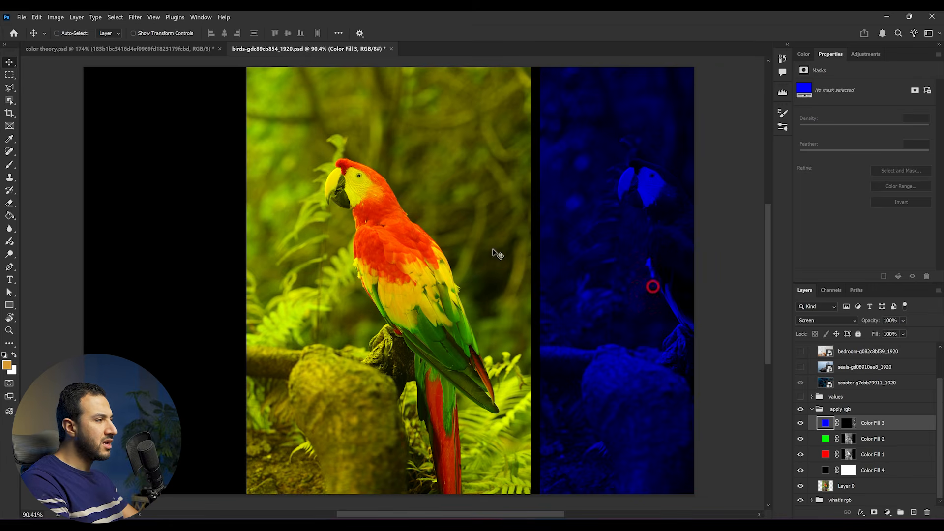
{"action": "right_click", "coordinate": [439, 229]}
{"action": "left_click", "coordinate": [464, 241]}
{"action": "left_click_drag", "start_coordinate": [357, 304], "coordinate": [72, 310]}
{"action": "scroll", "coordinate": [213, 325], "scroll_direction": "down", "scroll_amount": 1}
Realign the blue Color Fill 3 layer over the red parrot, followed by the green Color Fill 2 layer, restoring the full-colour image
{"action": "right_click", "coordinate": [570, 307]}
{"action": "left_click", "coordinate": [588, 320]}
{"action": "left_click_drag", "start_coordinate": [596, 320], "coordinate": [322, 299]}
{"action": "scroll", "coordinate": [301, 309], "scroll_direction": "up", "scroll_amount": 3}
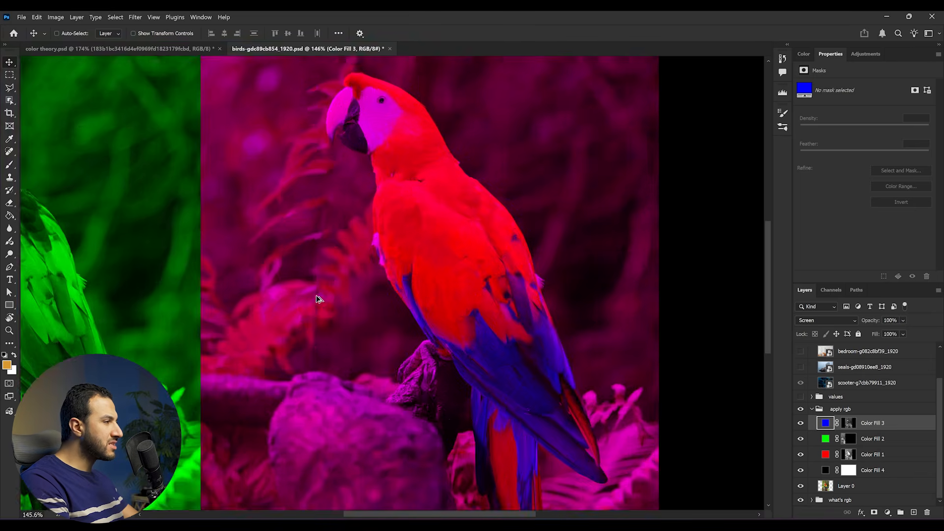
{"action": "scroll", "coordinate": [331, 280], "scroll_direction": "down", "scroll_amount": 3}
{"action": "scroll", "coordinate": [288, 277], "scroll_direction": "up", "scroll_amount": 1}
{"action": "scroll", "coordinate": [288, 278], "scroll_direction": "up", "scroll_amount": 2}
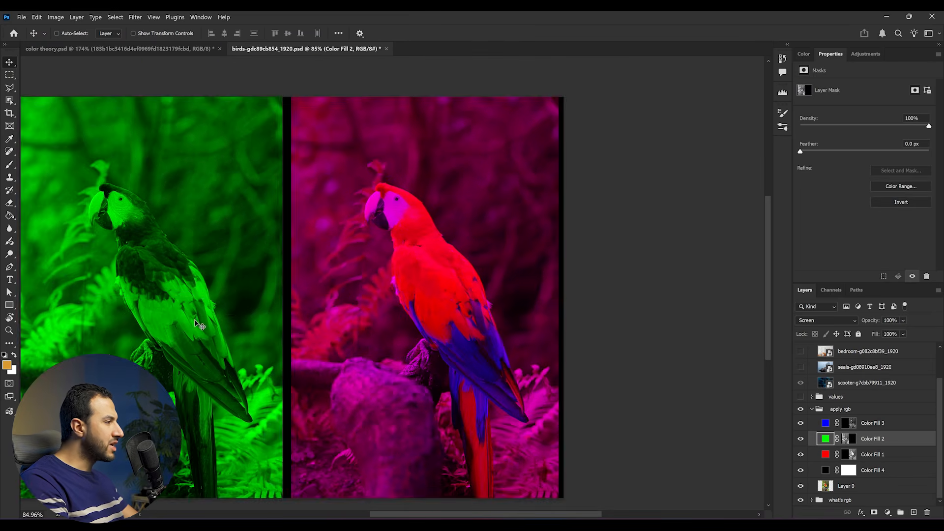
{"action": "left_click_drag", "start_coordinate": [199, 324], "coordinate": [473, 343]}
Collapse the apply rgb group and add a Curves adjustment layer above it
{"action": "left_click", "coordinate": [812, 409]}
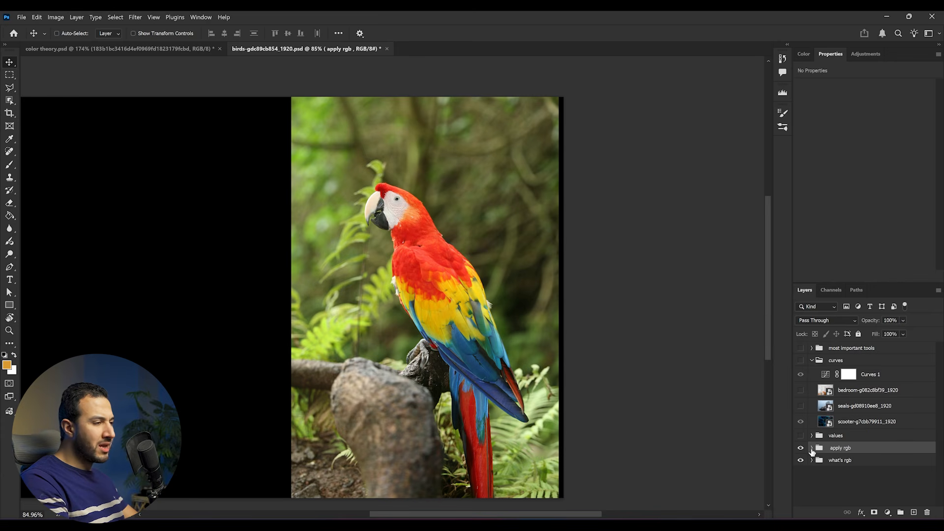
{"action": "scroll", "coordinate": [447, 327], "scroll_direction": "down", "scroll_amount": 2}
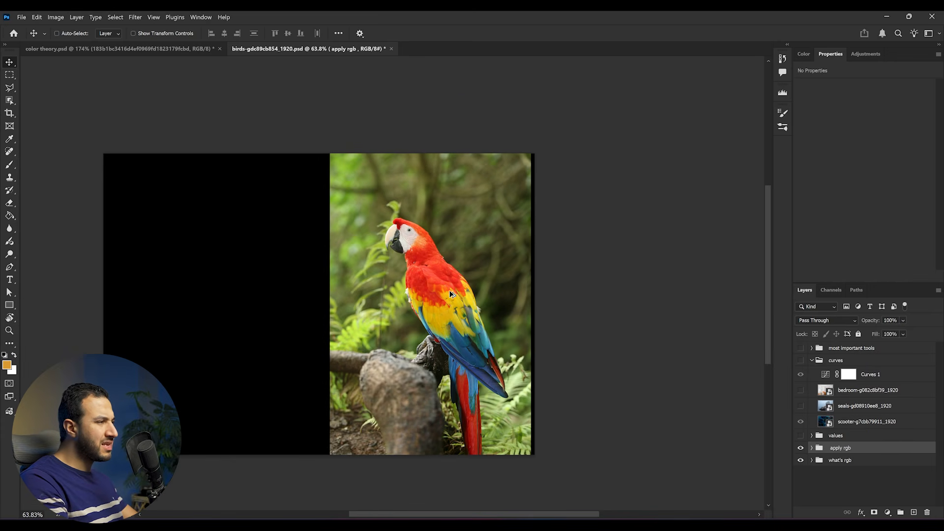
{"action": "scroll", "coordinate": [451, 294], "scroll_direction": "up", "scroll_amount": 3}
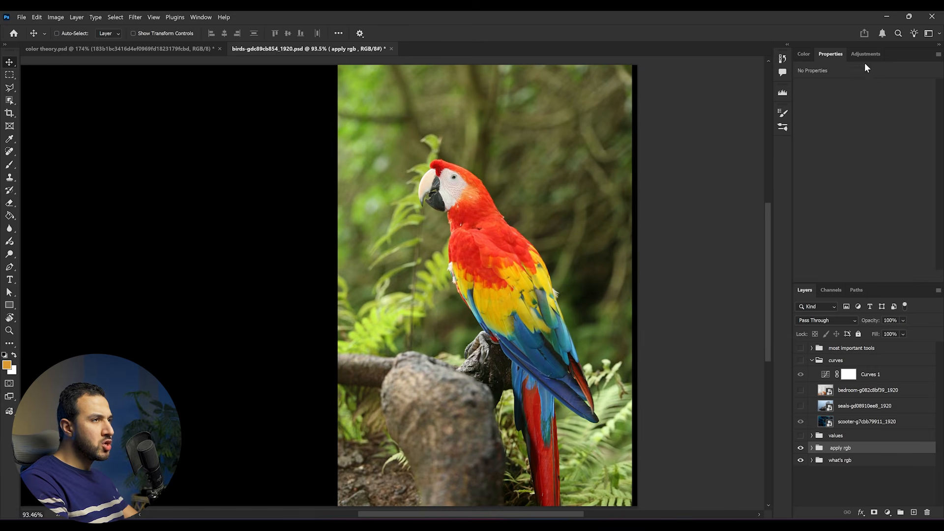
{"action": "left_click", "coordinate": [865, 54]}
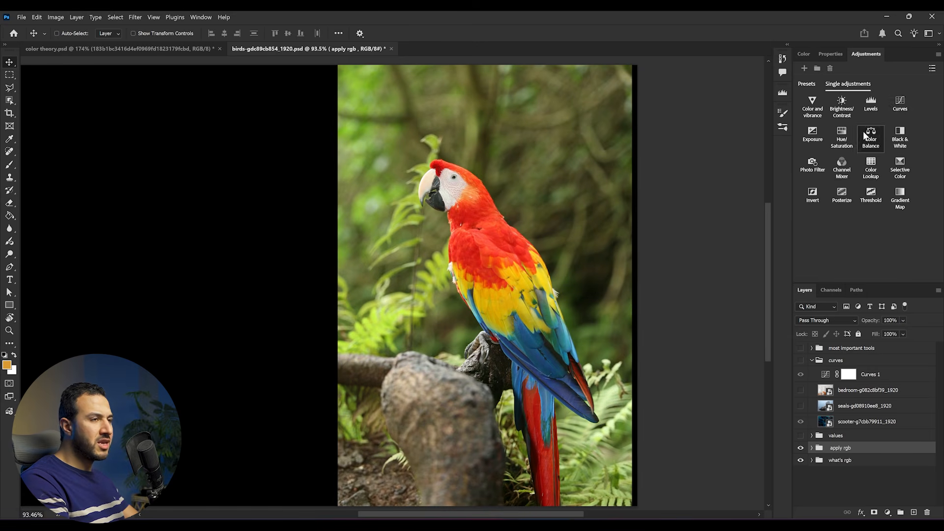
{"action": "left_click", "coordinate": [898, 108]}
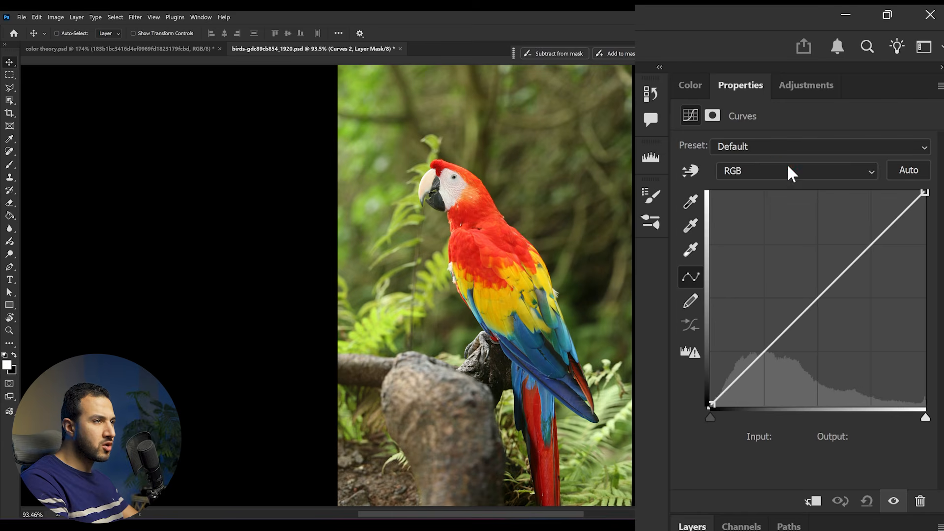
Look through the Red and Green channels of the Curves adjustment, then raise the middle of the Red curve well above the diagonal
{"action": "left_click", "coordinate": [791, 173]}
{"action": "left_click", "coordinate": [775, 204]}
{"action": "left_click", "coordinate": [777, 177]}
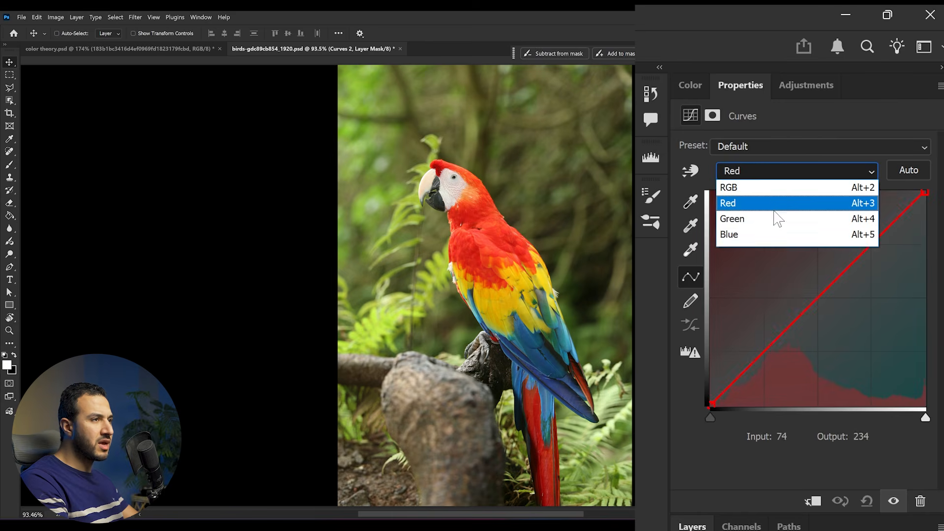
{"action": "left_click", "coordinate": [777, 219]}
{"action": "left_click", "coordinate": [765, 171]}
{"action": "left_click", "coordinate": [782, 202]}
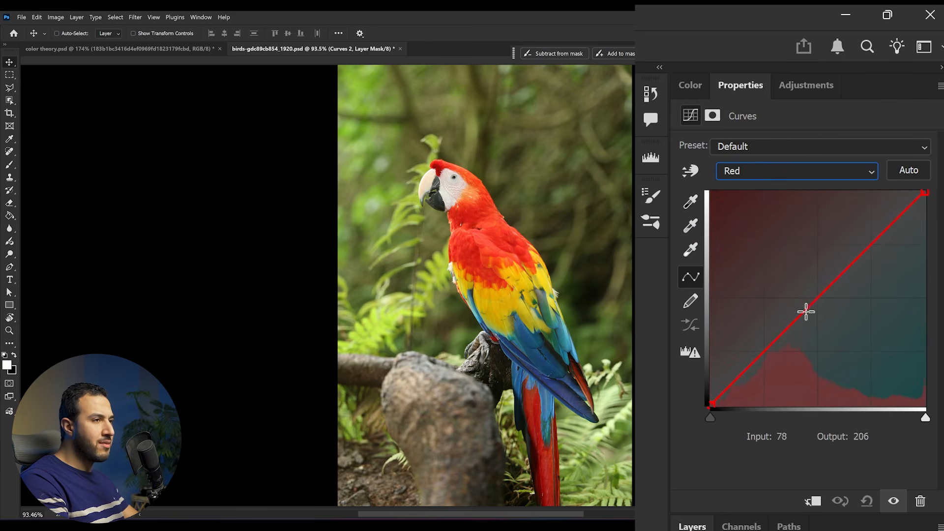
{"action": "left_click", "coordinate": [806, 310]}
{"action": "left_click_drag", "start_coordinate": [805, 311], "coordinate": [780, 211]}
Raise the Blue channel curve with a point at input 59 and output 157
{"action": "left_click", "coordinate": [781, 170]}
{"action": "left_click", "coordinate": [770, 234]}
{"action": "left_click_drag", "start_coordinate": [816, 310], "coordinate": [761, 273]}
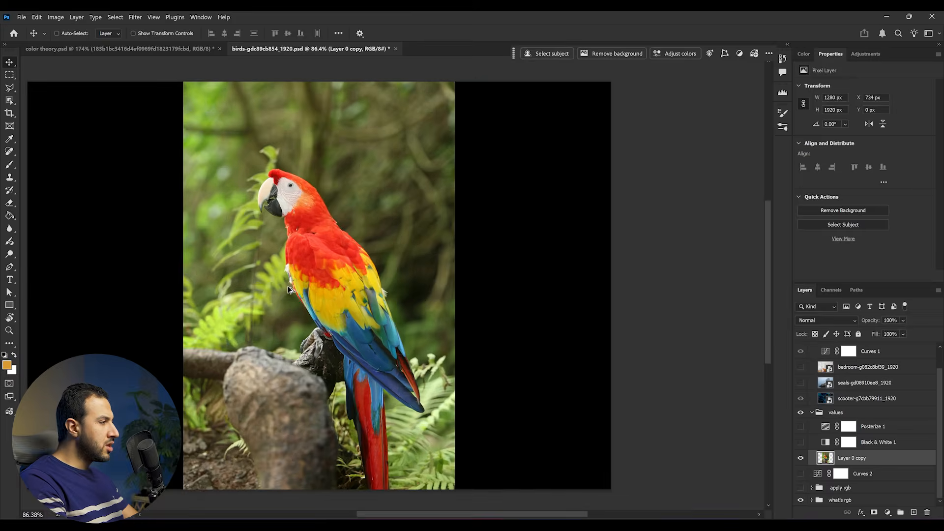
Compare the parrot with and without the Black & White 1 adjustment in the values group, and leave the adjustment visible
{"action": "scroll", "coordinate": [293, 278], "scroll_direction": "up", "scroll_amount": 1}
{"action": "scroll", "coordinate": [296, 272], "scroll_direction": "up", "scroll_amount": 3}
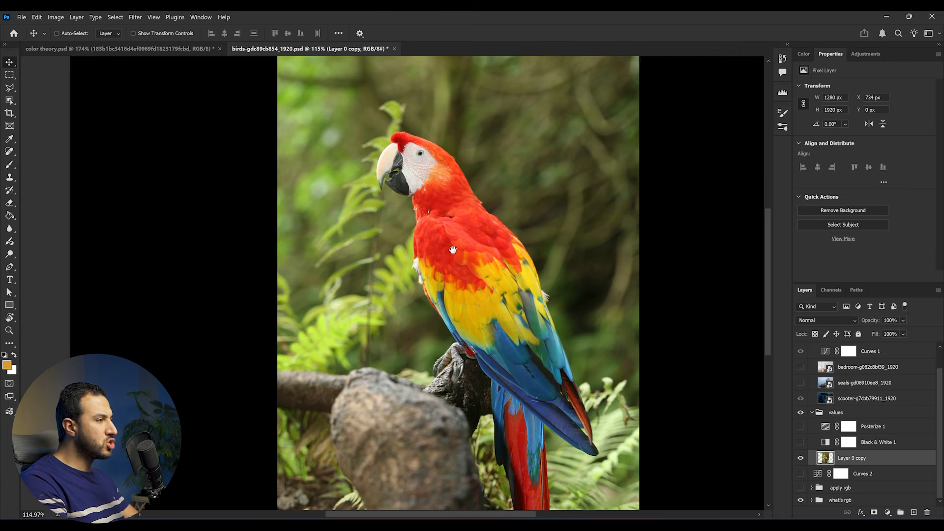
{"action": "left_click_drag", "start_coordinate": [456, 251], "coordinate": [452, 251]}
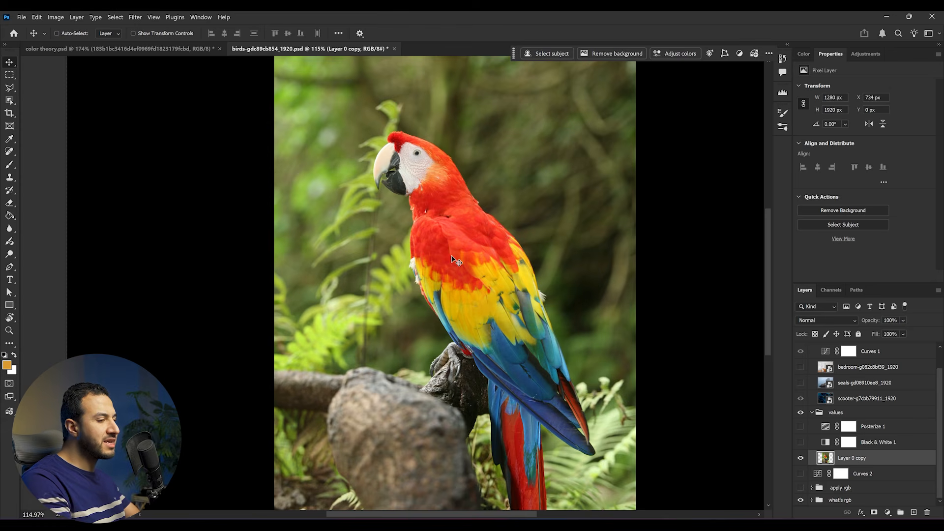
{"action": "left_click", "coordinate": [800, 443]}
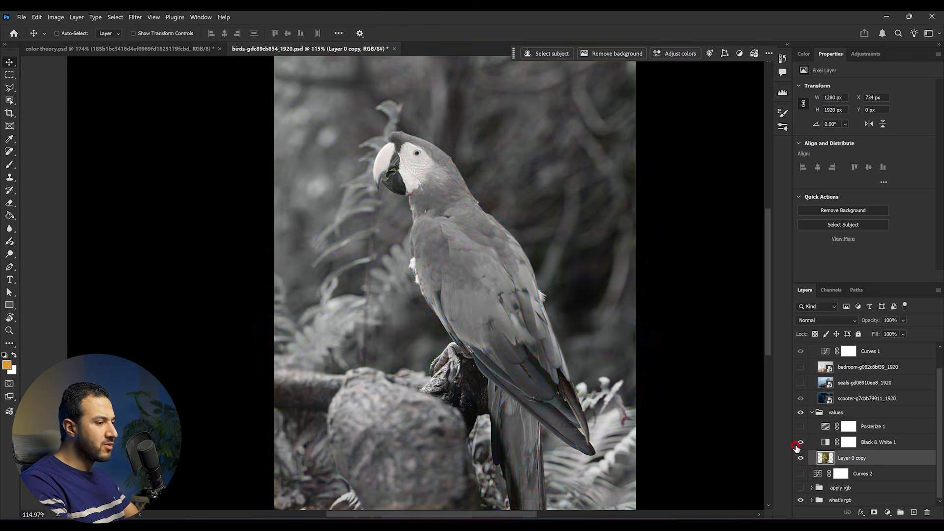
{"action": "left_click", "coordinate": [800, 443]}
{"action": "key", "text": "ctrl+0"}
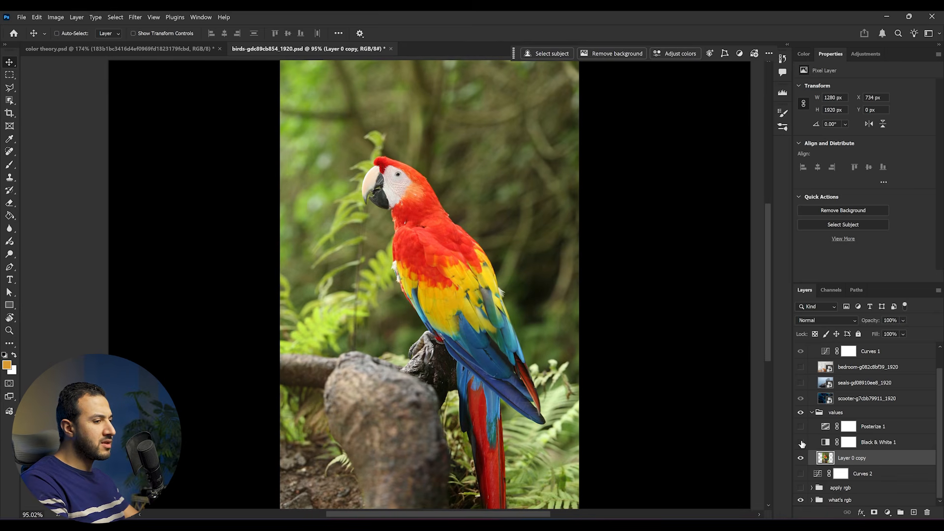
{"action": "left_click", "coordinate": [801, 442]}
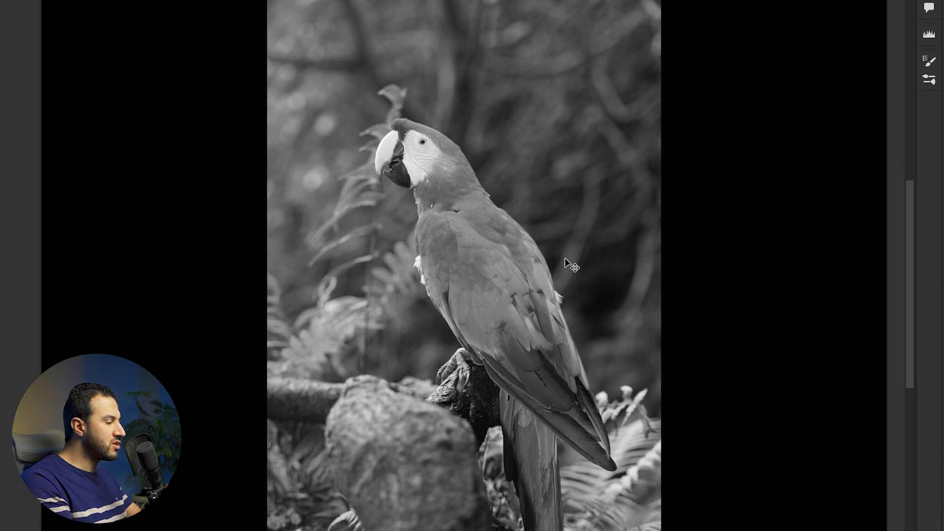
Examine the light, mid and dark values on the head and beak of the black-and-white parrot
{"action": "scroll", "coordinate": [449, 212], "scroll_direction": "up", "scroll_amount": 10}
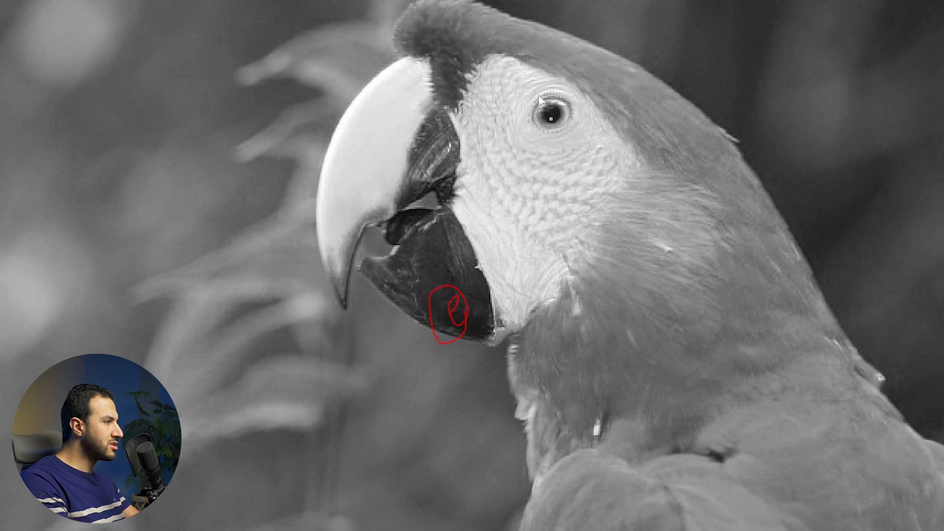
{"action": "left_click_drag", "start_coordinate": [554, 363], "coordinate": [559, 353]}
{"action": "left_click_drag", "start_coordinate": [504, 461], "coordinate": [486, 437]}
{"action": "key", "text": "Escape"}
{"action": "left_click", "coordinate": [512, 270], "text": "alt"}
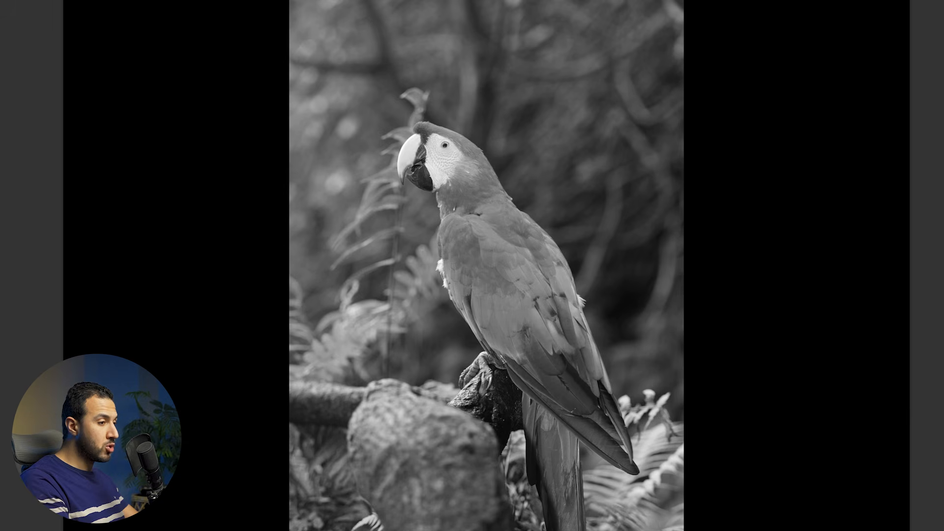
Show the Posterize 1 adjustment layer, make it active, and examine the parrot's feathers in two tones
{"action": "left_click", "coordinate": [800, 428]}
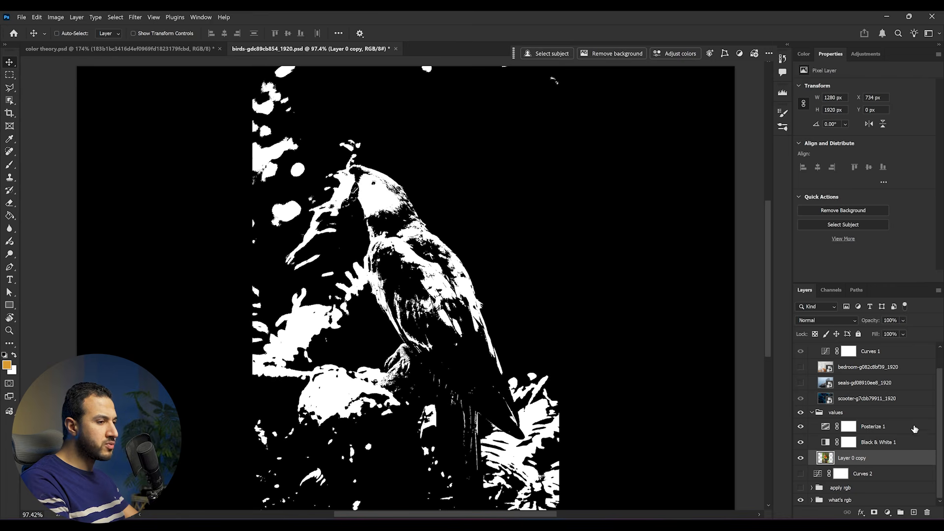
{"action": "left_click", "coordinate": [897, 428]}
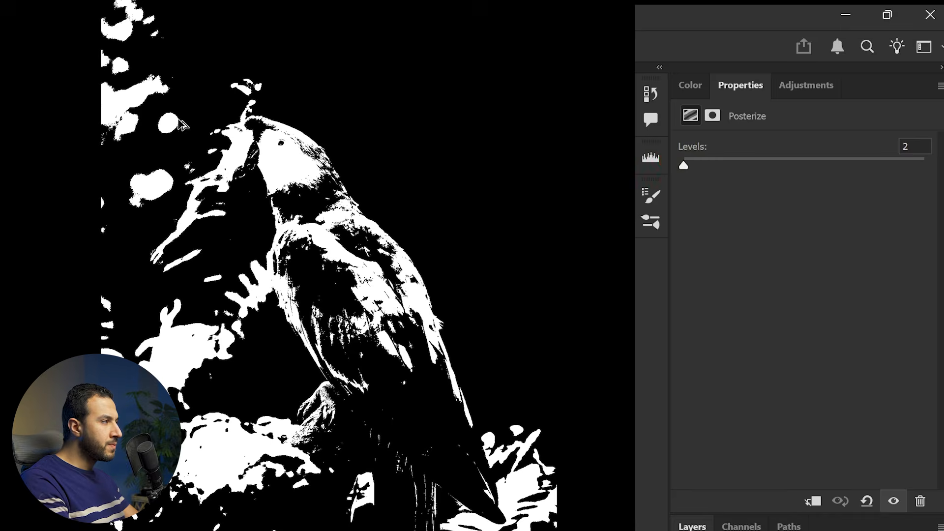
{"action": "scroll", "coordinate": [271, 231], "scroll_direction": "up", "scroll_amount": 5}
{"action": "scroll", "coordinate": [378, 215], "scroll_direction": "down", "scroll_amount": 6}
{"action": "scroll", "coordinate": [416, 264], "scroll_direction": "up", "scroll_amount": 5}
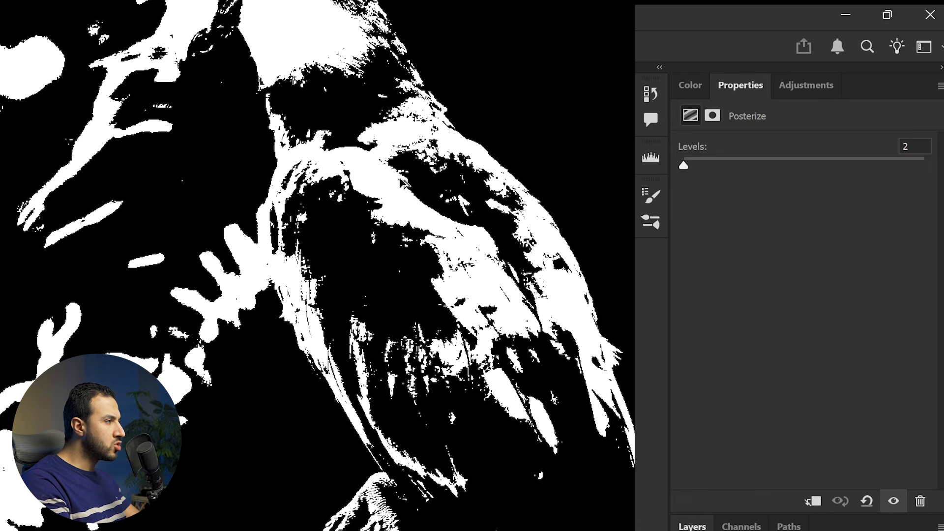
{"action": "scroll", "coordinate": [384, 198], "scroll_direction": "up", "scroll_amount": 3}
{"action": "scroll", "coordinate": [385, 201], "scroll_direction": "up", "scroll_amount": 1}
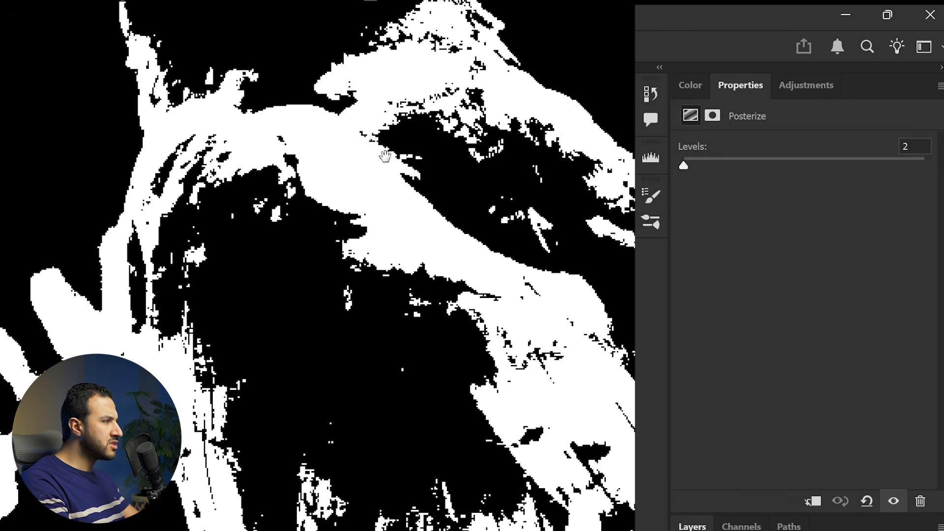
{"action": "left_click_drag", "start_coordinate": [385, 156], "coordinate": [491, 338]}
{"action": "scroll", "coordinate": [275, 105], "scroll_direction": "down", "scroll_amount": 8}
Set the Posterize levels to 3 and inspect the tones around the parrot's claws and the branch
{"action": "left_click", "coordinate": [684, 171]}
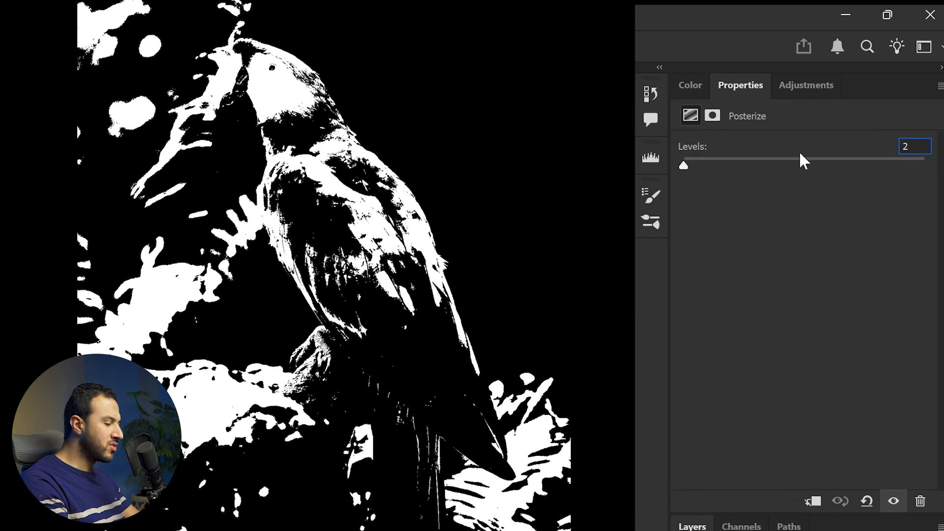
{"action": "key", "text": "Up"}
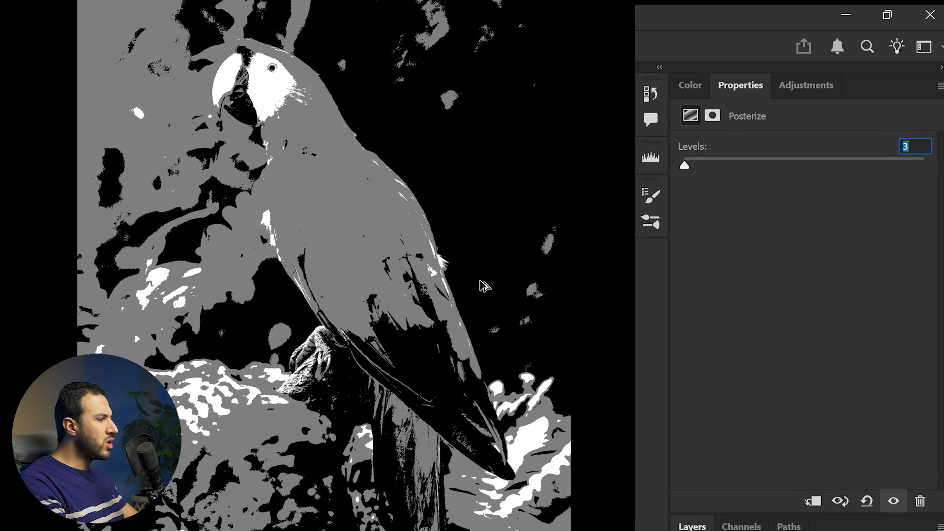
{"action": "scroll", "coordinate": [298, 400], "scroll_direction": "up", "scroll_amount": 6}
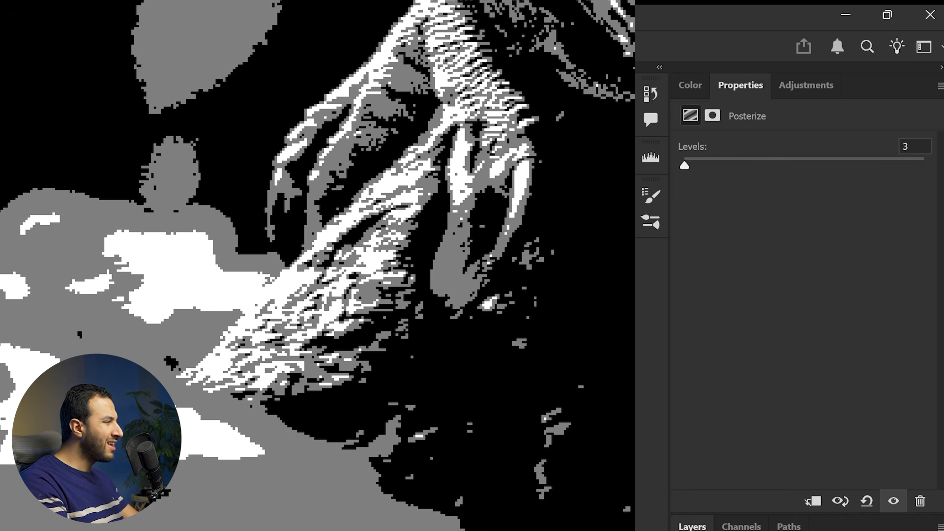
{"action": "scroll", "coordinate": [292, 294], "scroll_direction": "down", "scroll_amount": 6}
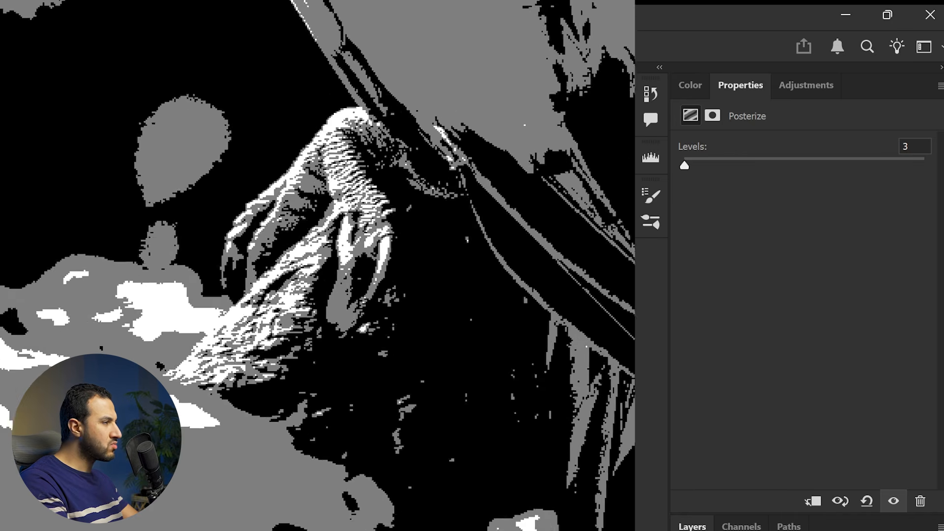
{"action": "left_click_drag", "start_coordinate": [312, 301], "coordinate": [368, 312]}
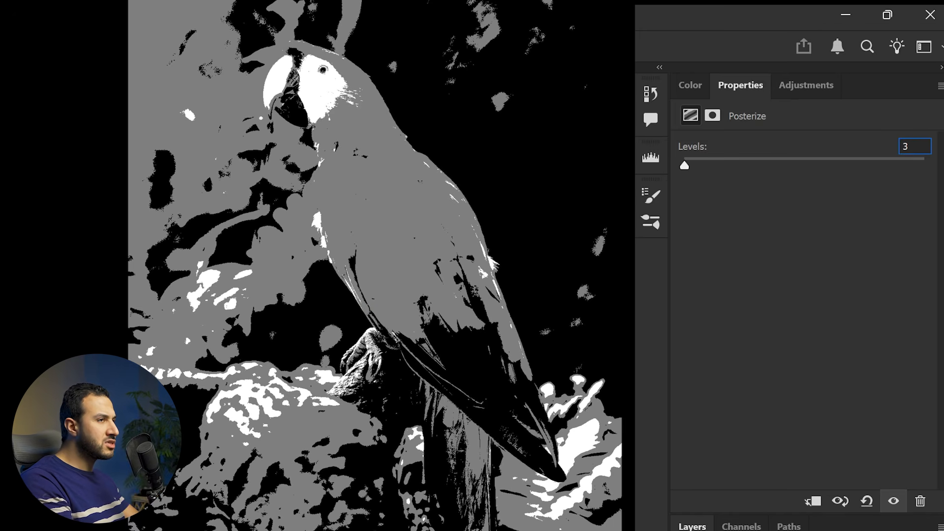
Set the Posterize levels to 4 and inspect the tones on the parrot's wing feathers
{"action": "key", "text": "Up"}
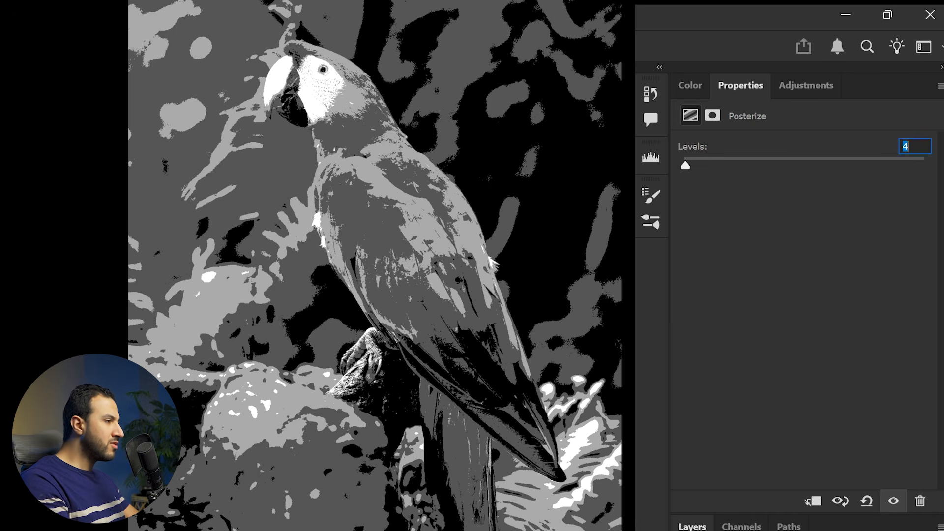
{"action": "left_click", "coordinate": [364, 212]}
{"action": "scroll", "coordinate": [365, 215], "scroll_direction": "up", "scroll_amount": 3}
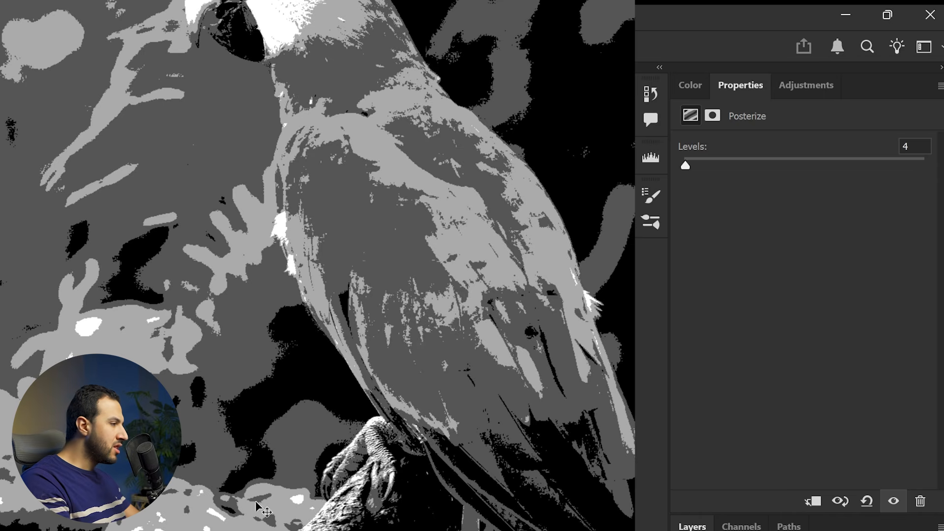
{"action": "scroll", "coordinate": [317, 265], "scroll_direction": "up", "scroll_amount": 3}
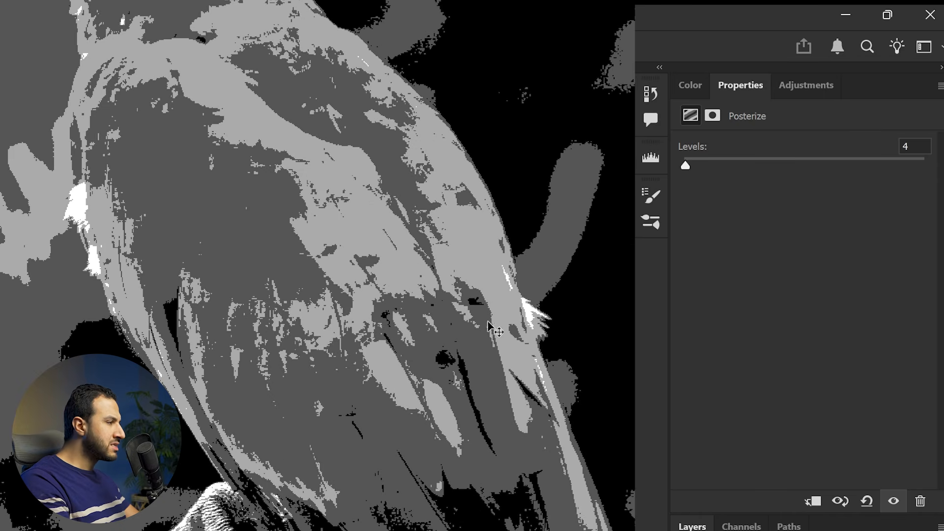
{"action": "scroll", "coordinate": [311, 274], "scroll_direction": "up", "scroll_amount": 4}
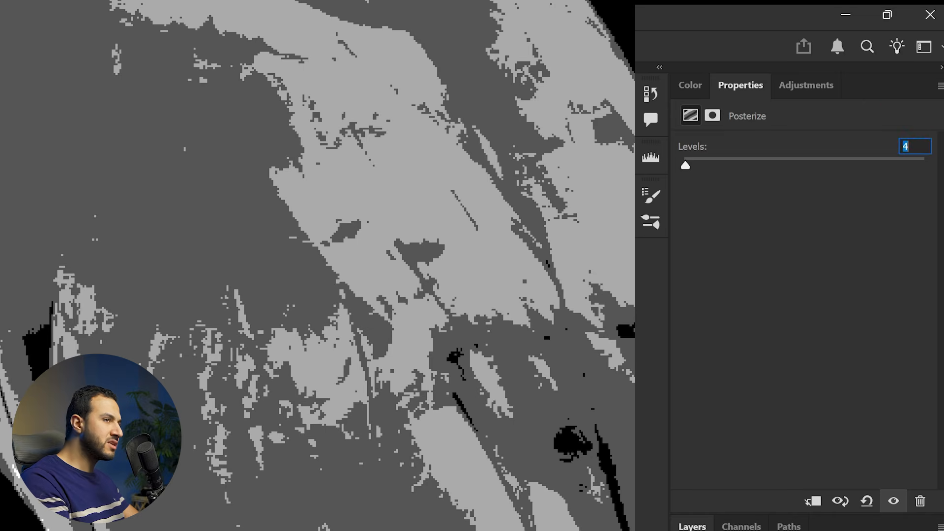
Increase the Posterize levels to 5, check the whole parrot, and raise the levels much further
{"action": "key", "text": "Up"}
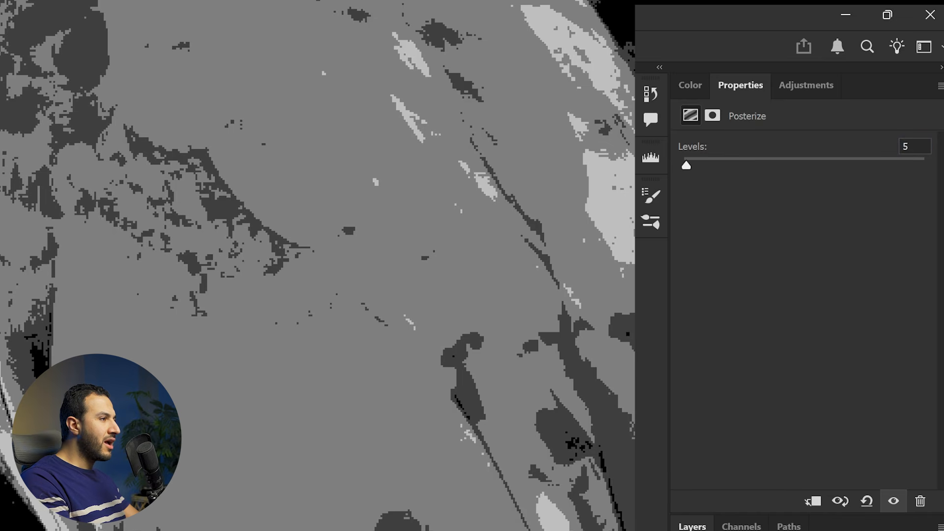
{"action": "scroll", "coordinate": [473, 293], "scroll_direction": "down", "scroll_amount": 8}
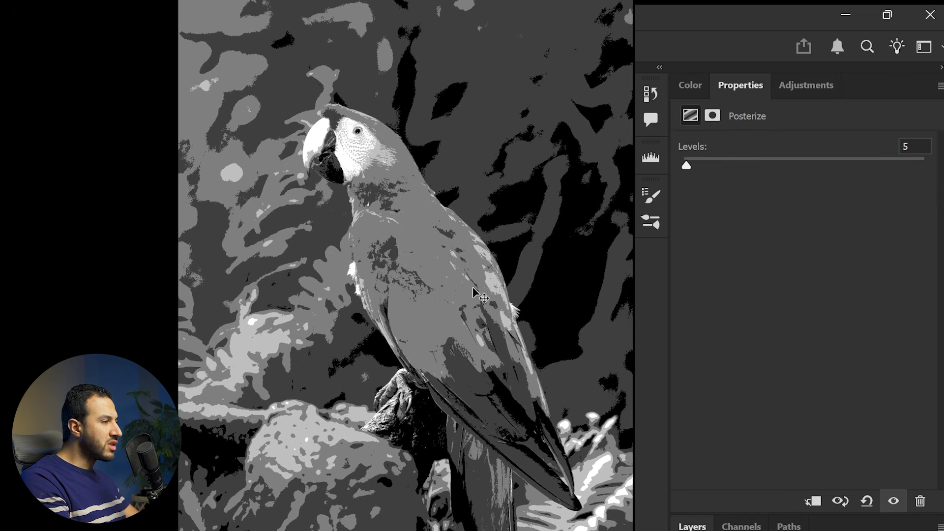
{"action": "left_click_drag", "start_coordinate": [686, 166], "coordinate": [739, 172]}
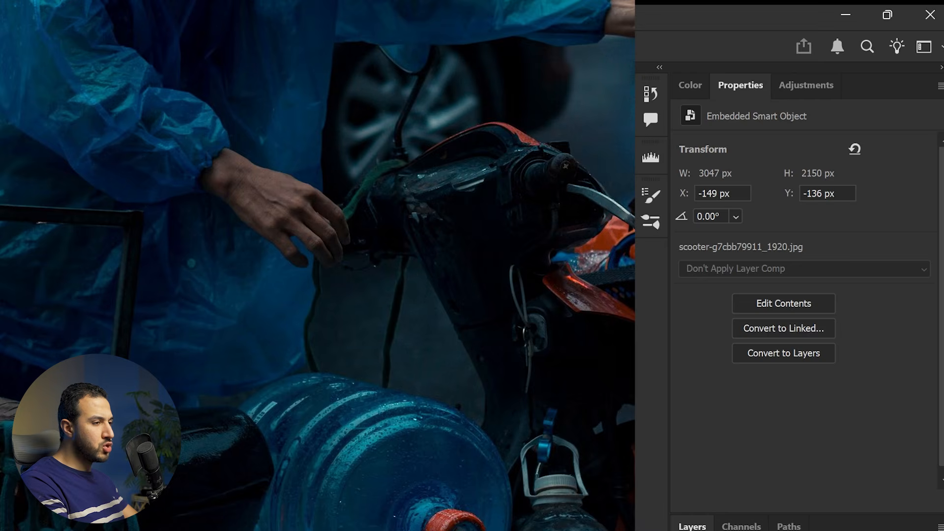
Examine the dark blue scooter photo in the curves group, both close up and as a whole
{"action": "scroll", "coordinate": [317, 266], "scroll_direction": "down", "scroll_amount": 5}
{"action": "left_click_drag", "start_coordinate": [718, 360], "coordinate": [584, 364]}
{"action": "scroll", "coordinate": [612, 330], "scroll_direction": "up", "scroll_amount": 3}
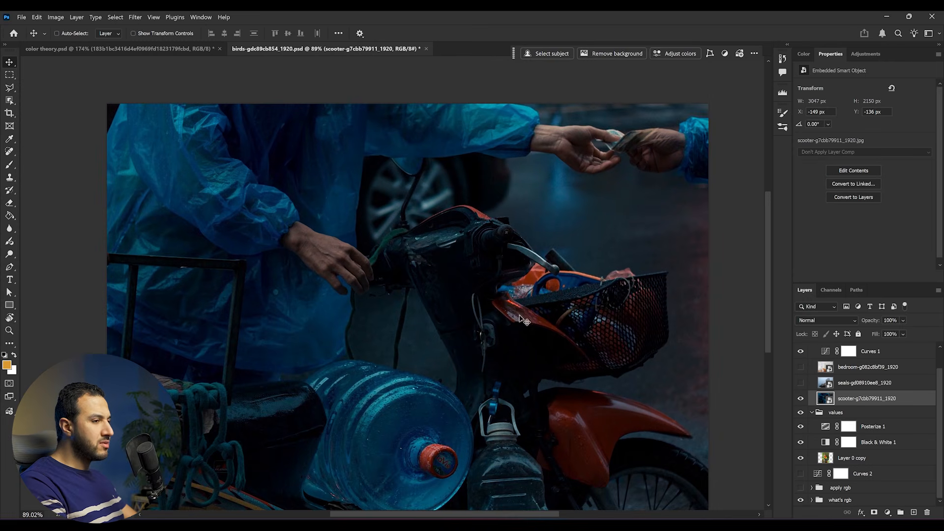
{"action": "scroll", "coordinate": [524, 319], "scroll_direction": "down", "scroll_amount": 2}
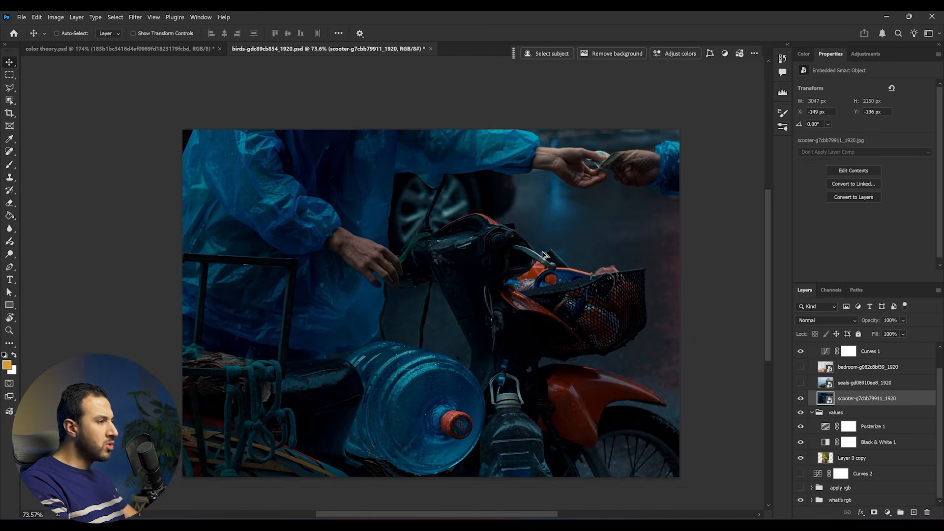
Open the Curves 1 adjustment for the scooter photo, trace its histogram in red and circle the empty highlight range
{"action": "scroll", "coordinate": [545, 255], "scroll_direction": "up", "scroll_amount": 1}
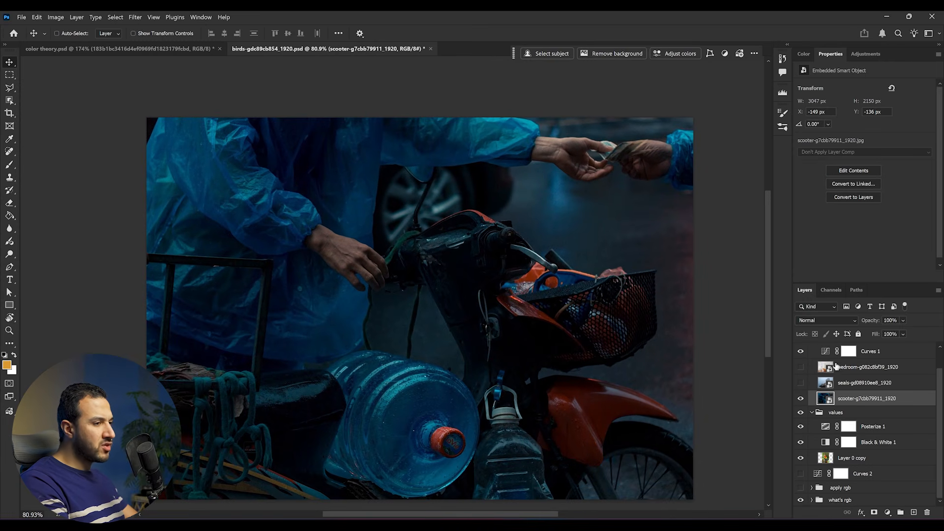
{"action": "left_click", "coordinate": [874, 353]}
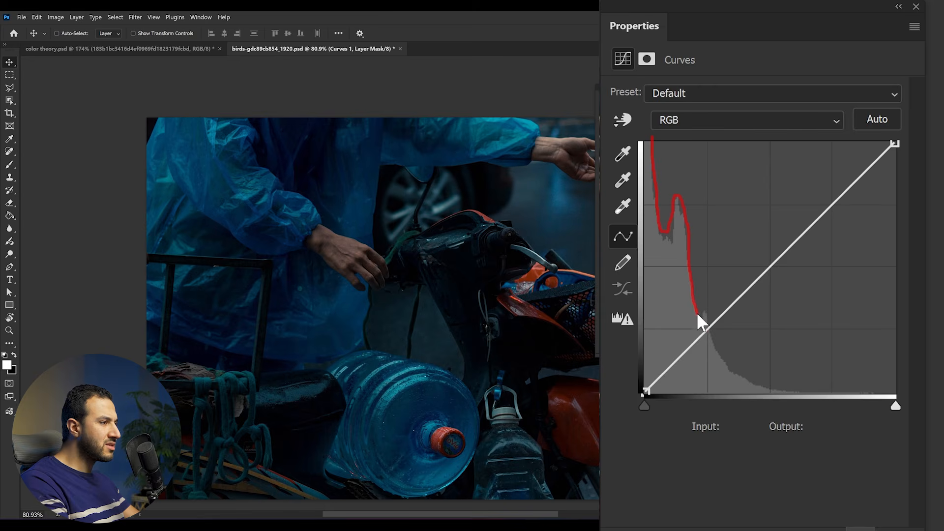
{"action": "left_click_drag", "start_coordinate": [770, 388], "coordinate": [803, 392]}
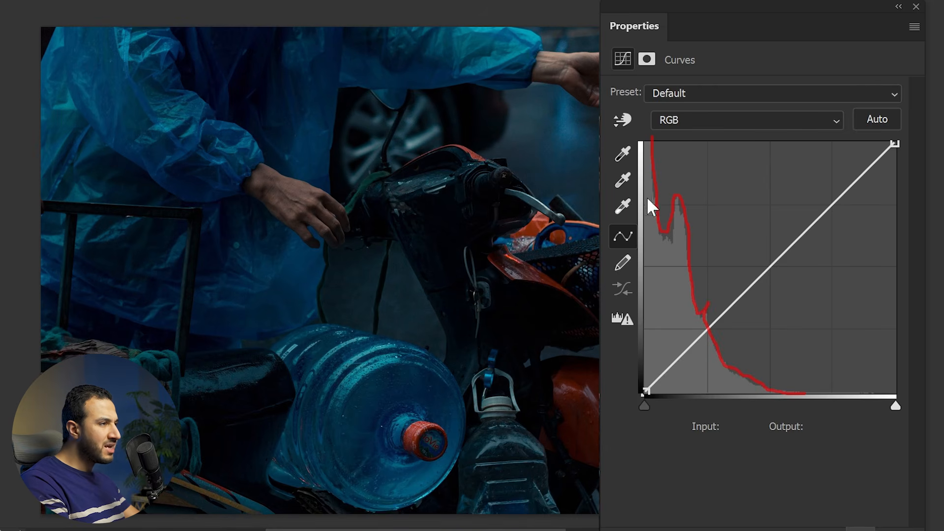
{"action": "left_click_drag", "start_coordinate": [651, 144], "coordinate": [640, 162]}
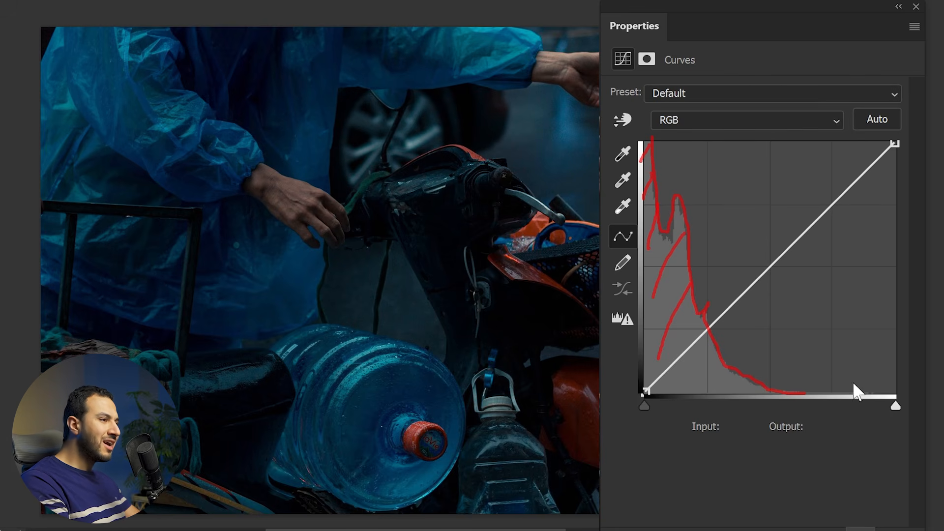
{"action": "mouse_move", "coordinate": [887, 241]}
{"action": "left_mouse_down"}
{"action": "mouse_move", "coordinate": [801, 222]}
{"action": "mouse_move", "coordinate": [870, 188]}
{"action": "left_mouse_up"}
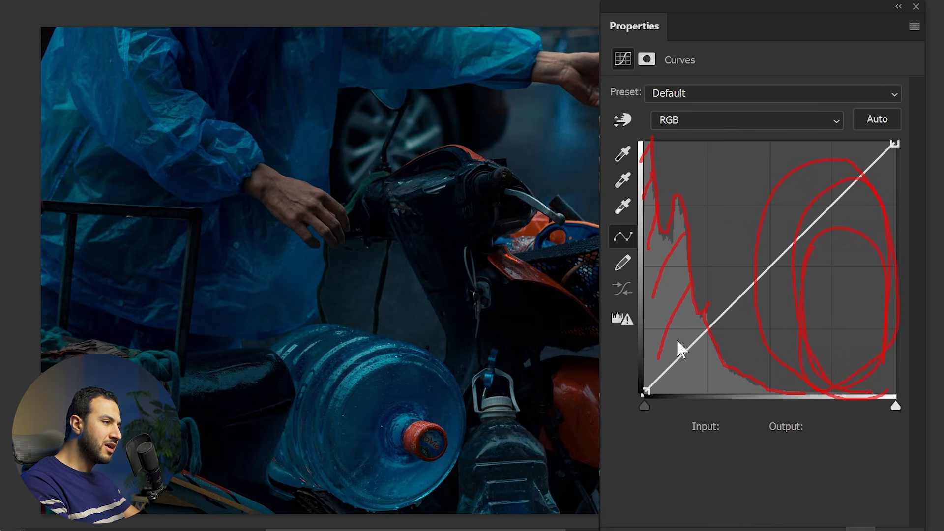
Hatch the shadow side of the histogram in red, clear the marks, retrace its outline and clear that too
{"action": "left_click_drag", "start_coordinate": [711, 365], "coordinate": [678, 387]}
{"action": "left_click_drag", "start_coordinate": [663, 281], "coordinate": [640, 316]}
{"action": "left_click_drag", "start_coordinate": [657, 262], "coordinate": [645, 283]}
{"action": "mouse_move", "coordinate": [702, 346]}
{"action": "left_mouse_down"}
{"action": "mouse_move", "coordinate": [689, 362]}
{"action": "mouse_move", "coordinate": [722, 389]}
{"action": "left_mouse_up"}
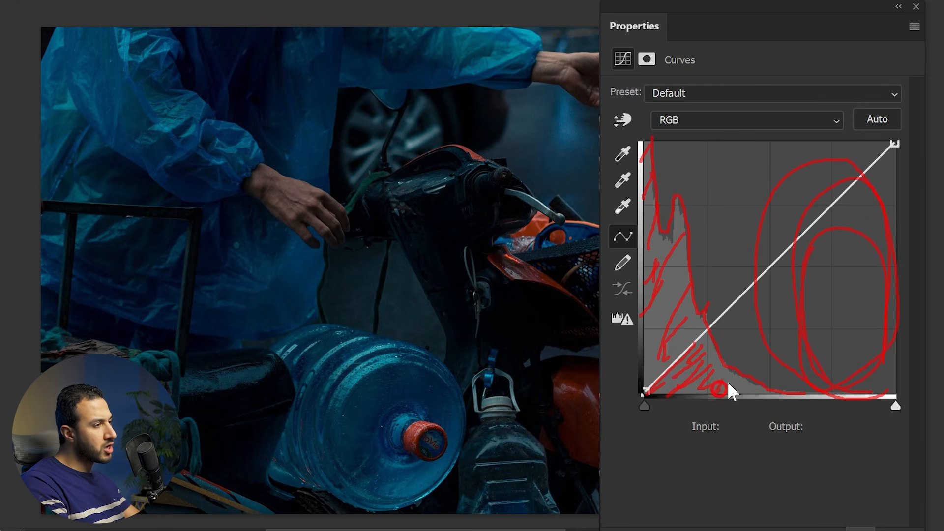
{"action": "key", "text": "Escape"}
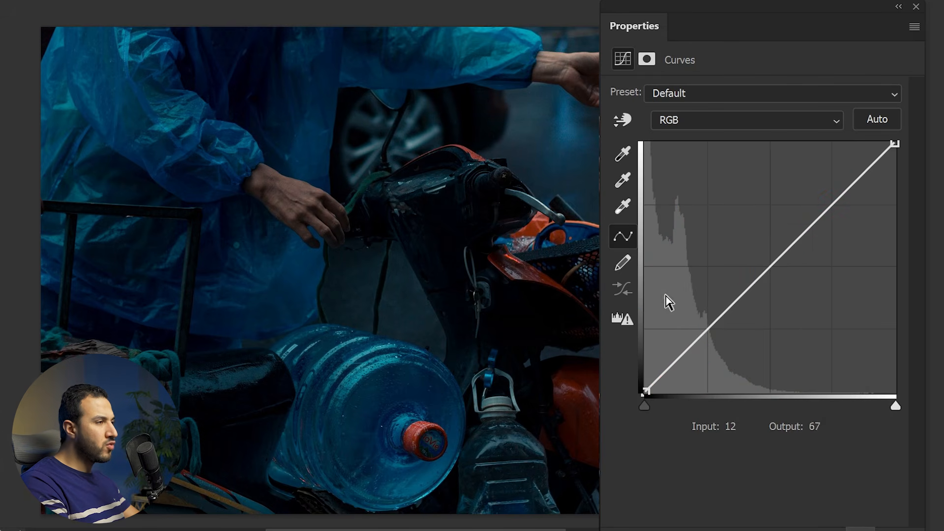
{"action": "left_click_drag", "start_coordinate": [653, 149], "coordinate": [663, 239]}
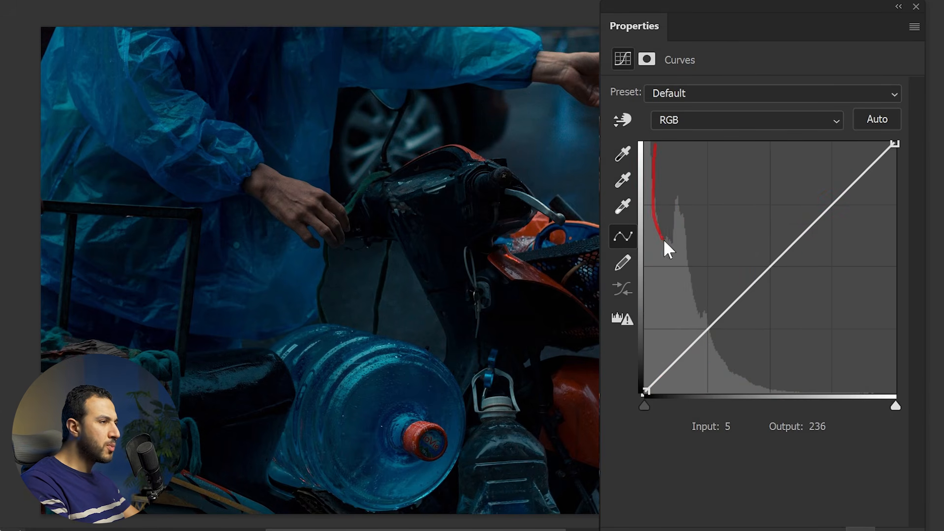
{"action": "left_click_drag", "start_coordinate": [748, 378], "coordinate": [787, 394]}
{"action": "key", "text": "Escape"}
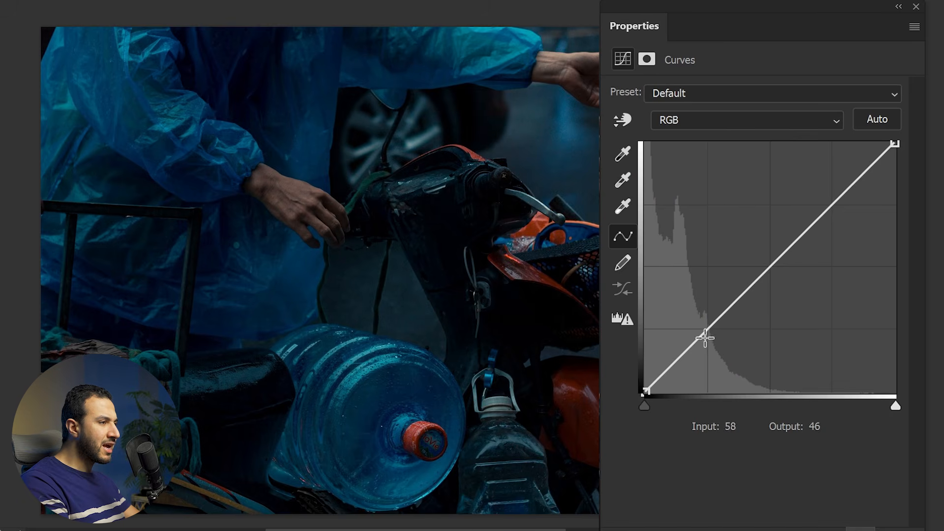
Try adding a curve point at input 68, output 70, and raise the black point to lift the shadows
{"action": "left_click", "coordinate": [712, 322]}
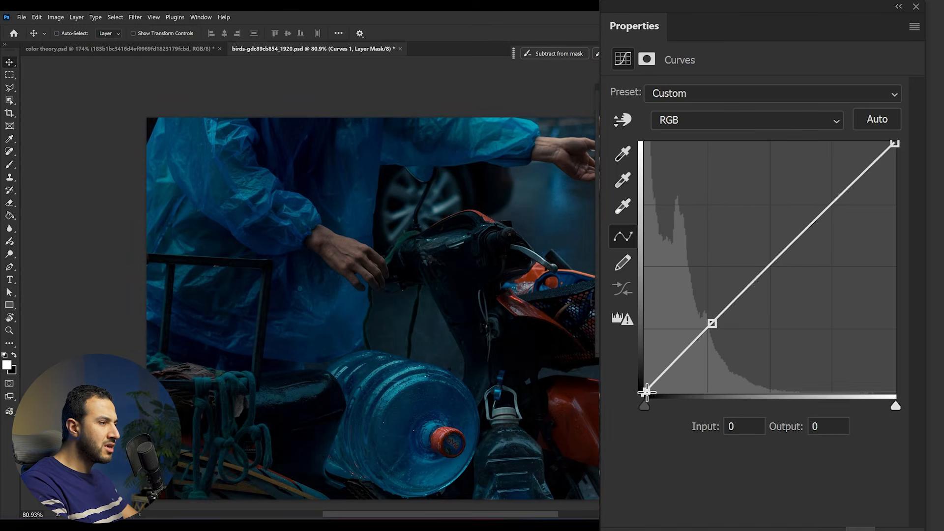
{"action": "left_click_drag", "start_coordinate": [646, 388], "coordinate": [644, 310]}
{"action": "mouse_move", "coordinate": [712, 323]}
{"action": "left_mouse_down"}
{"action": "mouse_move", "coordinate": [698, 299]}
{"action": "mouse_move", "coordinate": [693, 317]}
{"action": "mouse_move", "coordinate": [704, 327]}
{"action": "left_mouse_up"}
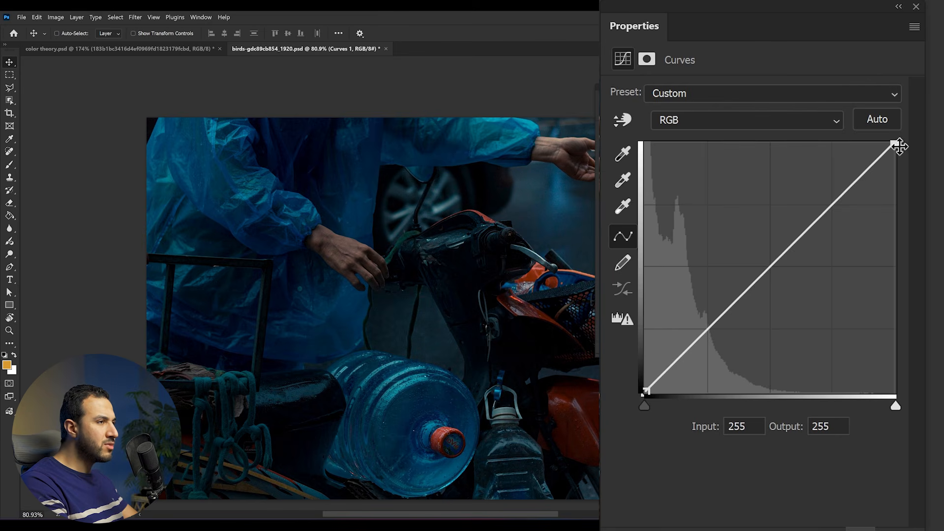
Try brightening the scooter photo by moving the curve's white point to input 127, and return it to input 255
{"action": "left_click_drag", "start_coordinate": [895, 143], "coordinate": [874, 142]}
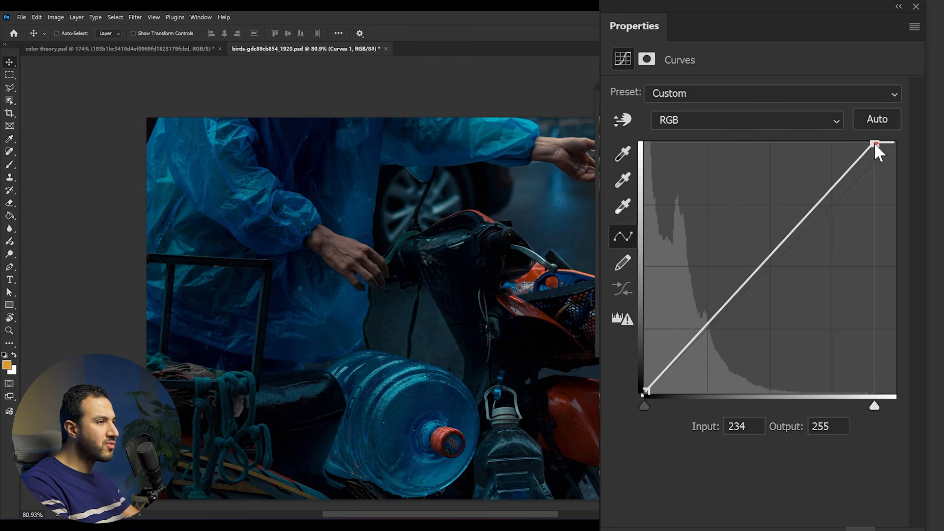
{"action": "left_click_drag", "start_coordinate": [887, 141], "coordinate": [769, 142]}
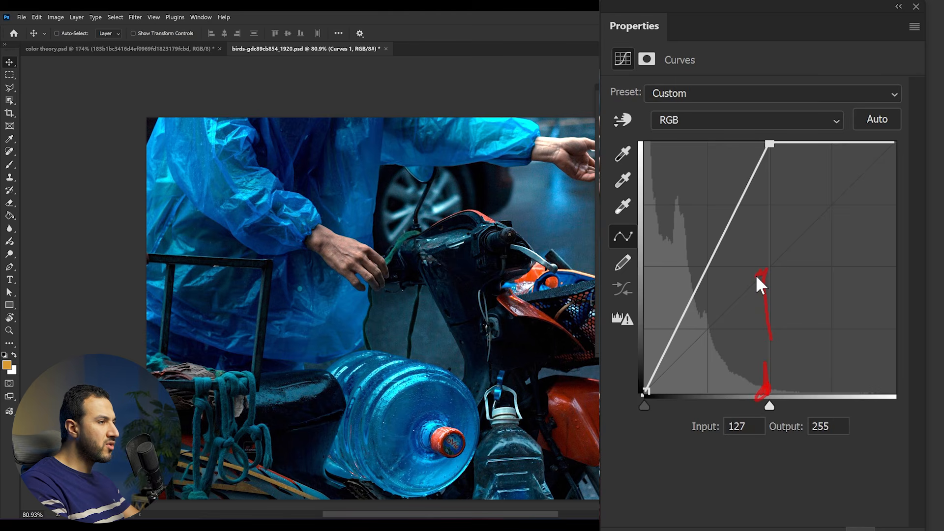
{"action": "left_click_drag", "start_coordinate": [770, 144], "coordinate": [895, 144]}
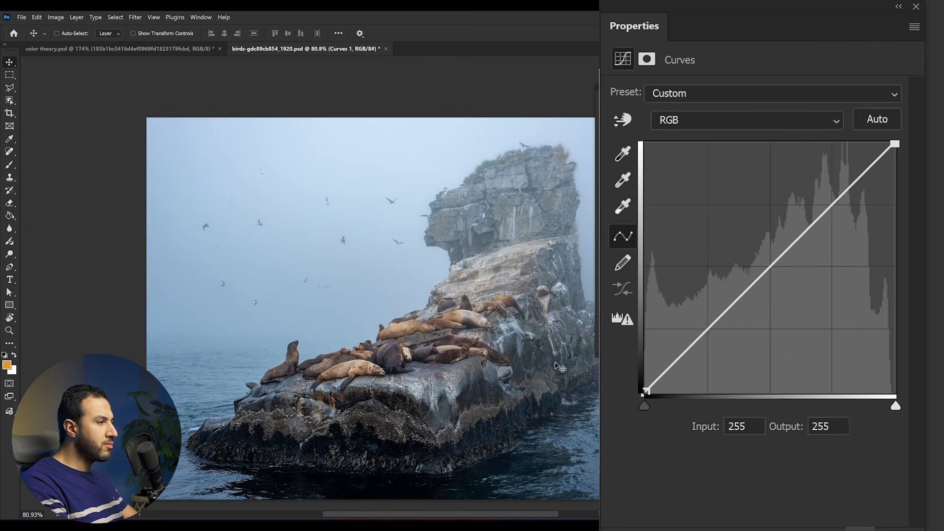
{"action": "left_click_drag", "start_coordinate": [532, 335], "coordinate": [443, 314]}
{"action": "scroll", "coordinate": [383, 293], "scroll_direction": "up", "scroll_amount": 1}
{"action": "mouse_move", "coordinate": [399, 292]}
{"action": "left_mouse_down"}
{"action": "mouse_move", "coordinate": [375, 297]}
{"action": "mouse_move", "coordinate": [385, 295]}
{"action": "left_mouse_up"}
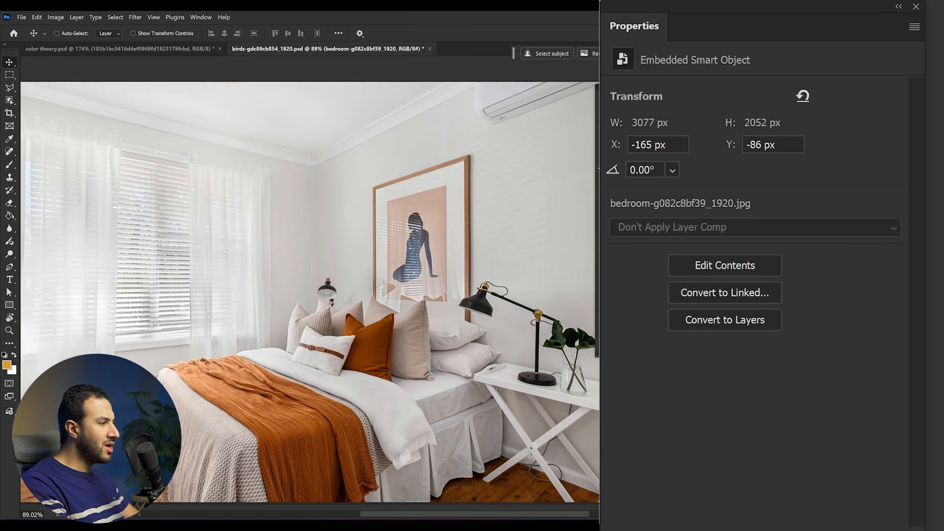
{"action": "left_click_drag", "start_coordinate": [412, 342], "coordinate": [425, 332]}
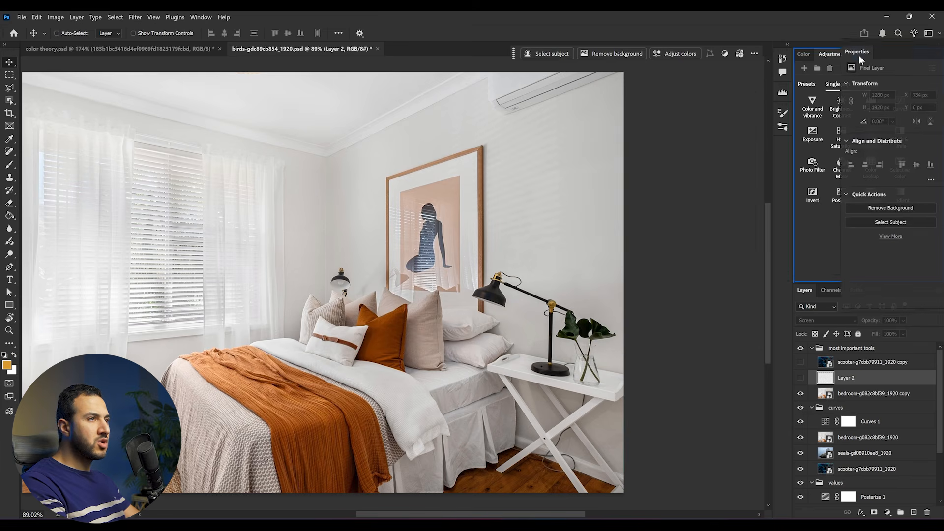
Dock the Properties panel between Color and Adjustments, and look over the bedroom photo
{"action": "left_click", "coordinate": [858, 54]}
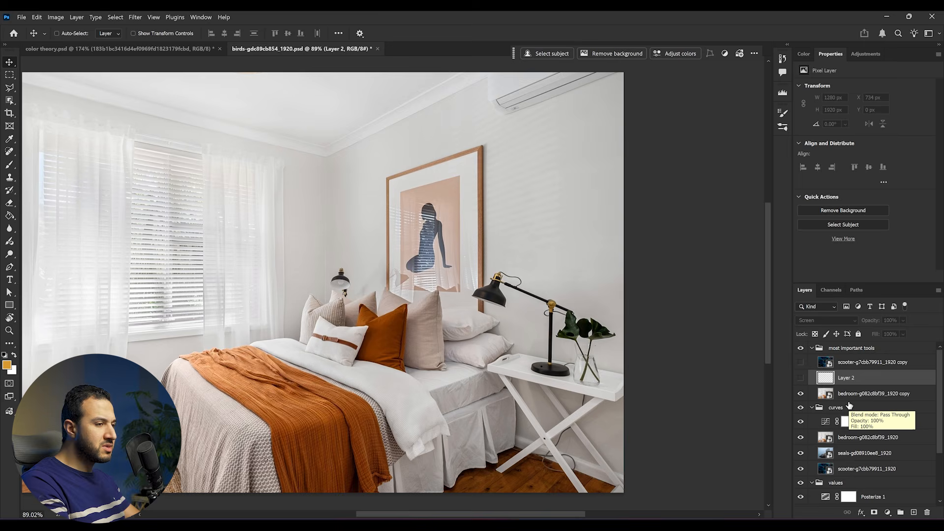
{"action": "left_click_drag", "start_coordinate": [229, 322], "coordinate": [288, 330]}
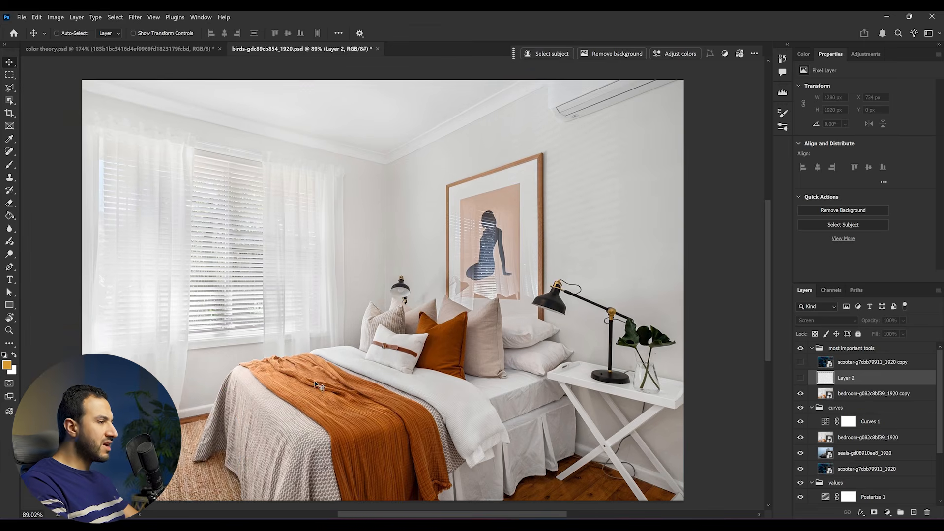
{"action": "scroll", "coordinate": [324, 381], "scroll_direction": "up", "scroll_amount": 1}
{"action": "left_click_drag", "start_coordinate": [349, 353], "coordinate": [358, 352]}
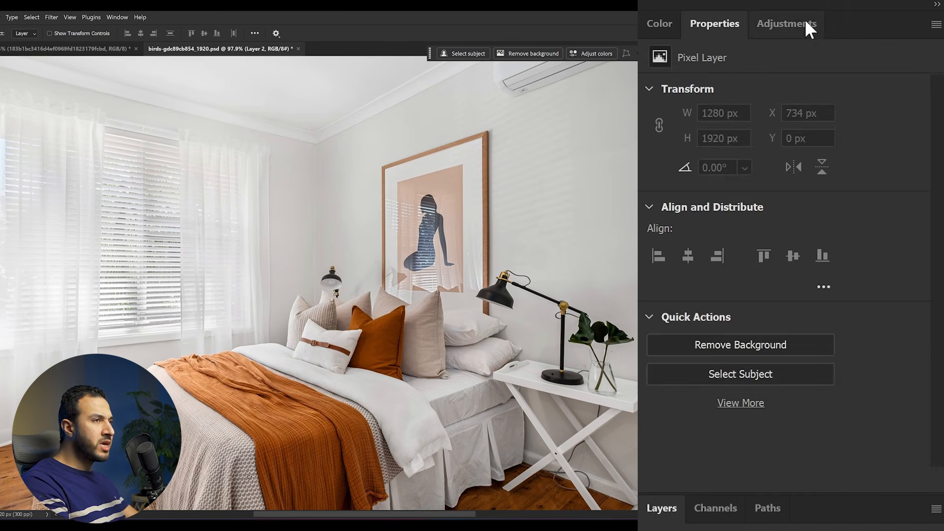
Add a Curves adjustment layer for the bedroom photo and lower its white point to output 246
{"action": "left_click", "coordinate": [808, 27]}
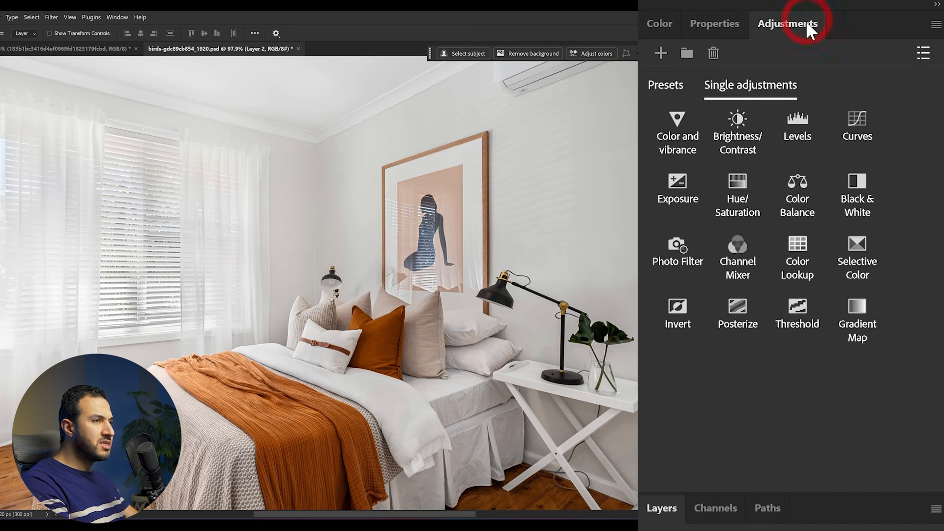
{"action": "left_click", "coordinate": [874, 116]}
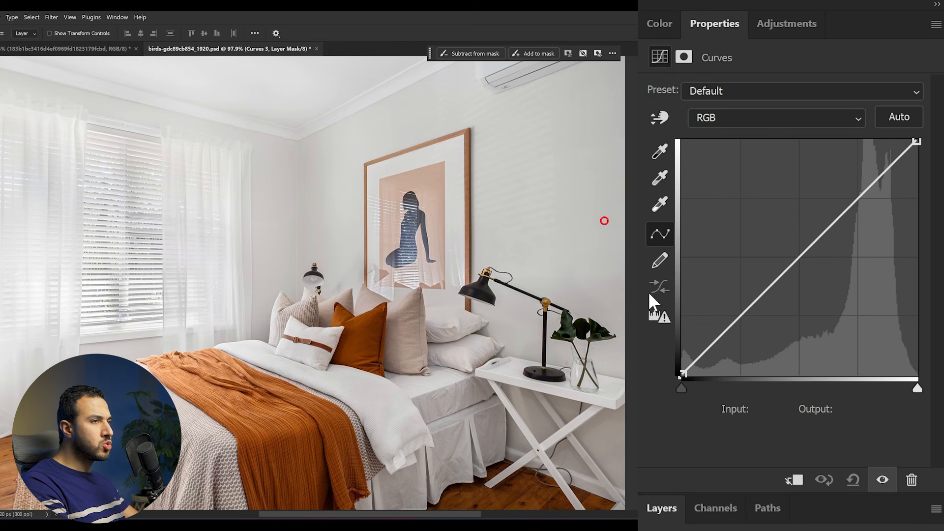
{"action": "mouse_move", "coordinate": [917, 141]}
{"action": "left_mouse_down"}
{"action": "mouse_move", "coordinate": [927, 163]}
{"action": "mouse_move", "coordinate": [927, 149]}
{"action": "left_mouse_up"}
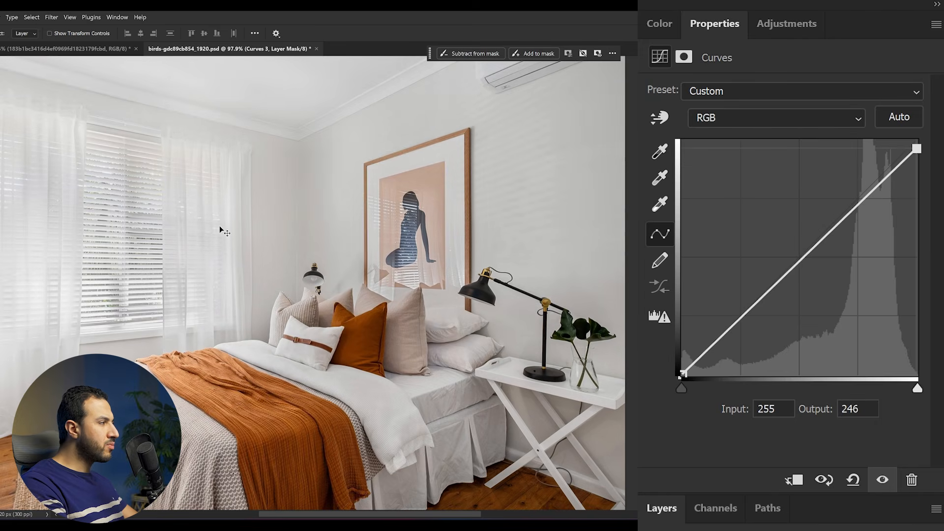
Darken the highlights with a point at input 225, output 187, and restore the midtones with two points, the upper at 174, 166
{"action": "left_click_drag", "start_coordinate": [887, 173], "coordinate": [889, 203]}
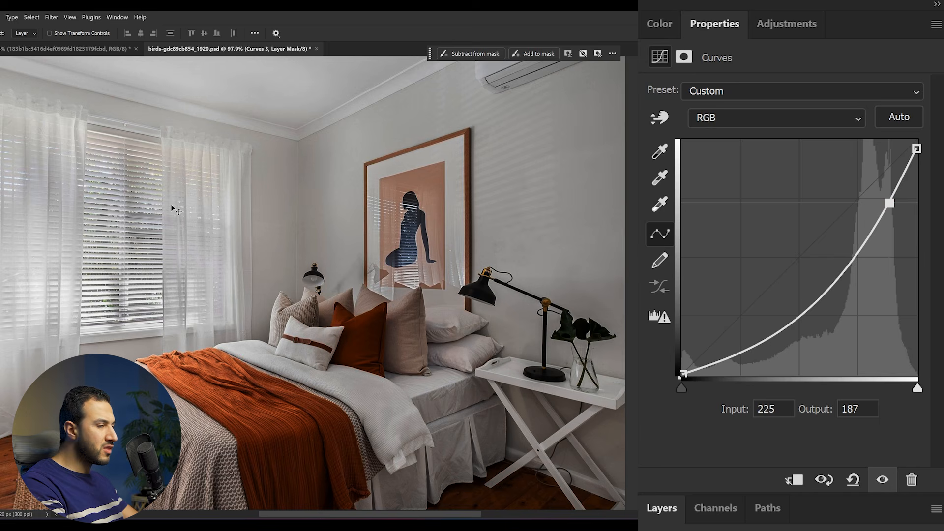
{"action": "left_click_drag", "start_coordinate": [813, 312], "coordinate": [793, 266]}
{"action": "left_click_drag", "start_coordinate": [852, 239], "coordinate": [843, 222]}
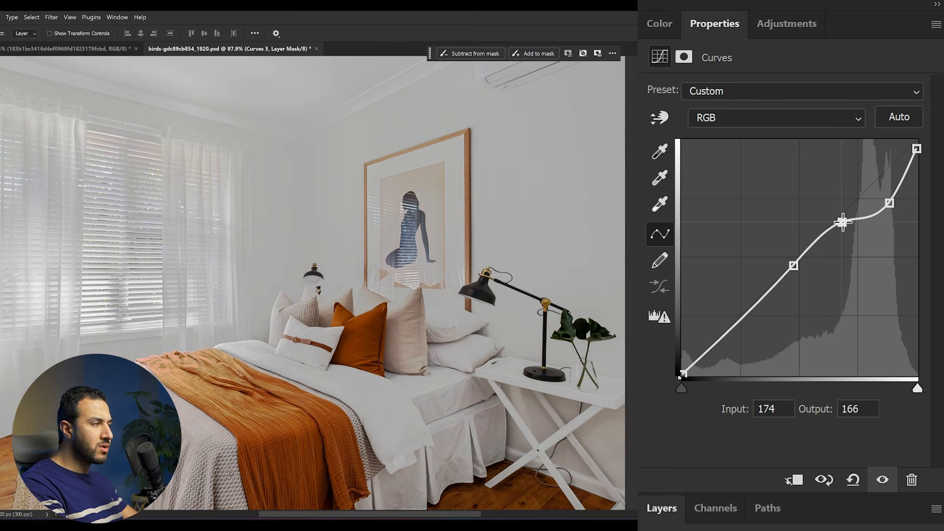
Lower the upper-midtone point, place the highlight point at input 219, output 182, and compare the bedroom with and without the adjustment
{"action": "mouse_move", "coordinate": [889, 203]}
{"action": "left_mouse_down"}
{"action": "mouse_move", "coordinate": [896, 216]}
{"action": "mouse_move", "coordinate": [889, 209]}
{"action": "left_mouse_up"}
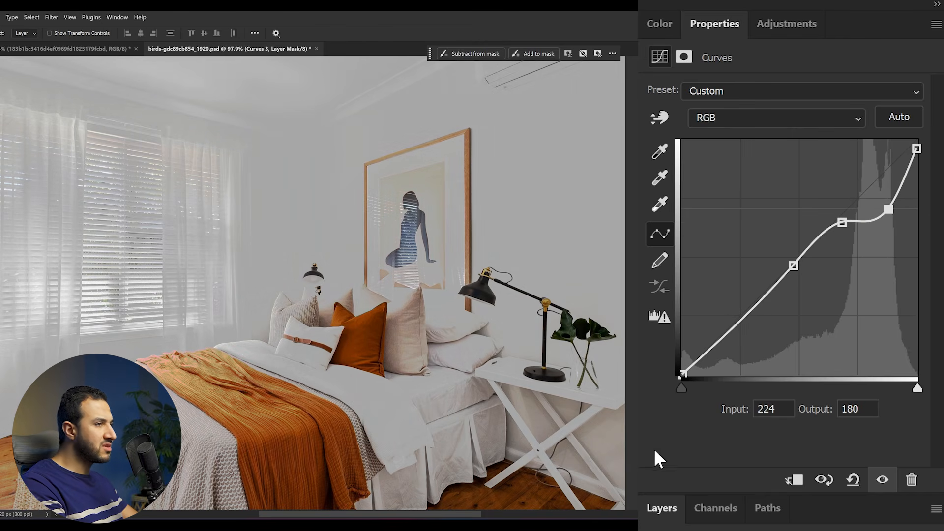
{"action": "left_click_drag", "start_coordinate": [841, 223], "coordinate": [842, 246]}
{"action": "left_click_drag", "start_coordinate": [889, 209], "coordinate": [883, 207]}
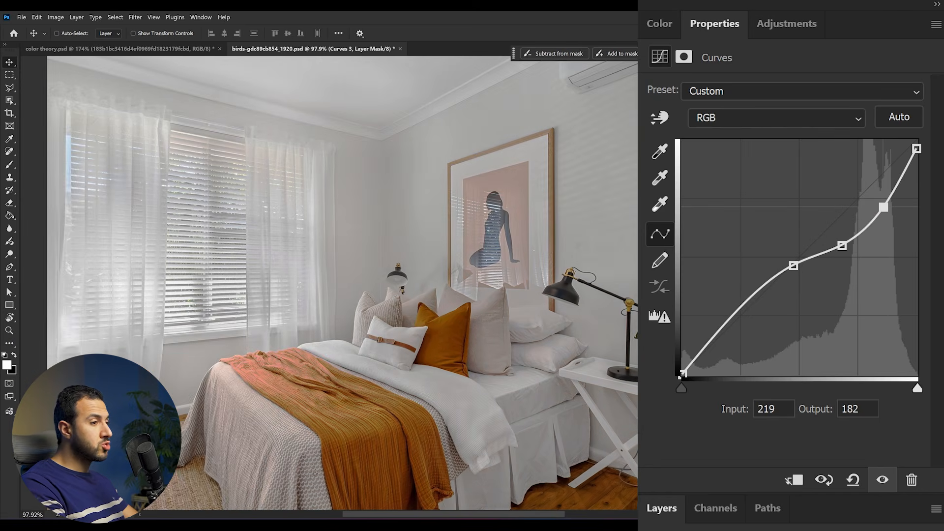
{"action": "left_click", "coordinate": [883, 479]}
{"action": "left_click", "coordinate": [883, 479]}
{"action": "scroll", "coordinate": [450, 387], "scroll_direction": "down", "scroll_amount": 5}
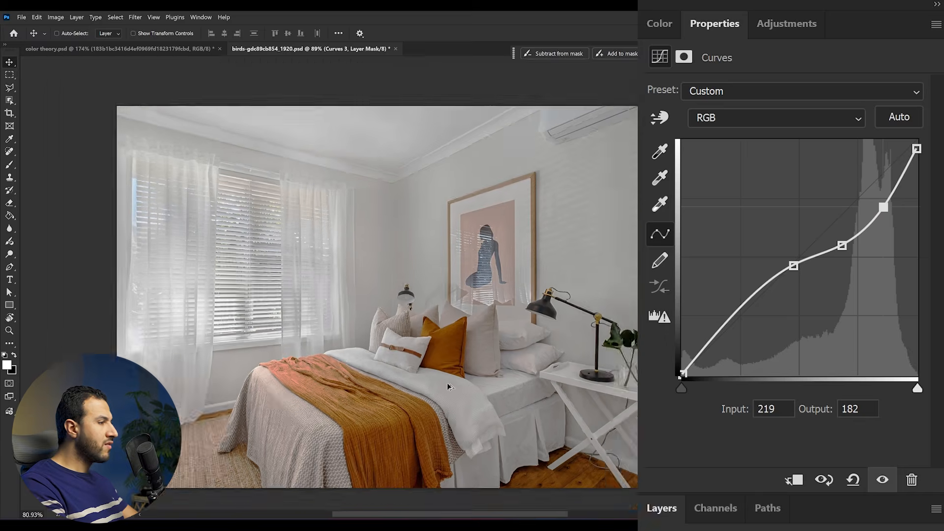
{"action": "scroll", "coordinate": [439, 345], "scroll_direction": "up", "scroll_amount": 5}
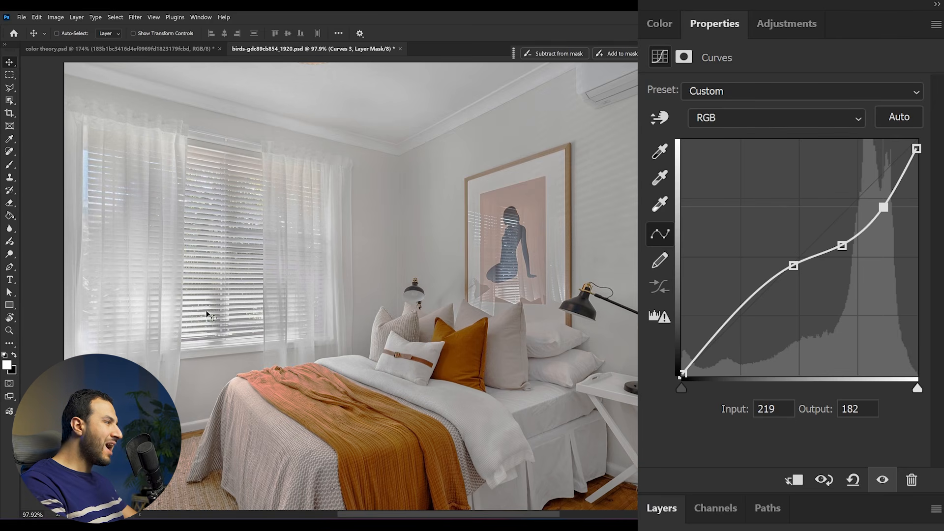
In the Red channel's curve, add a point at input 193, output 196, and lower the white point to output 240
{"action": "left_click", "coordinate": [760, 118]}
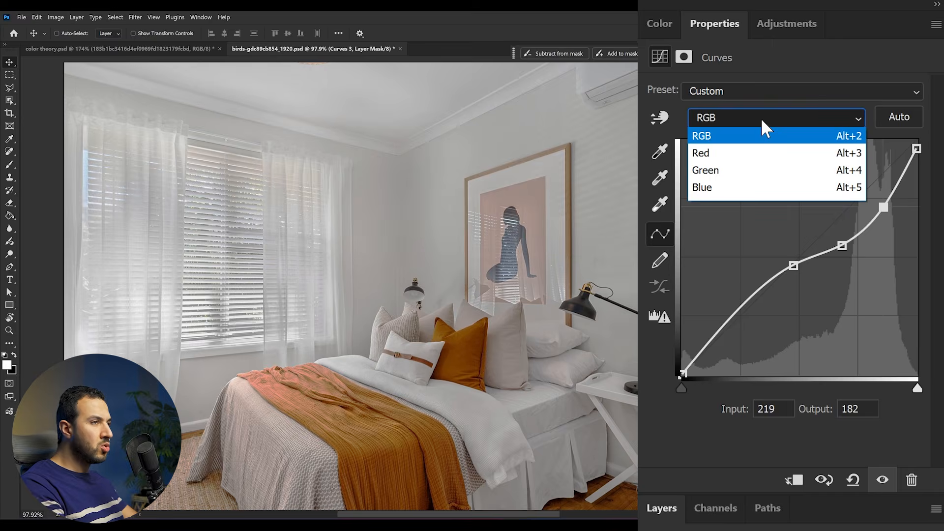
{"action": "left_click", "coordinate": [747, 156]}
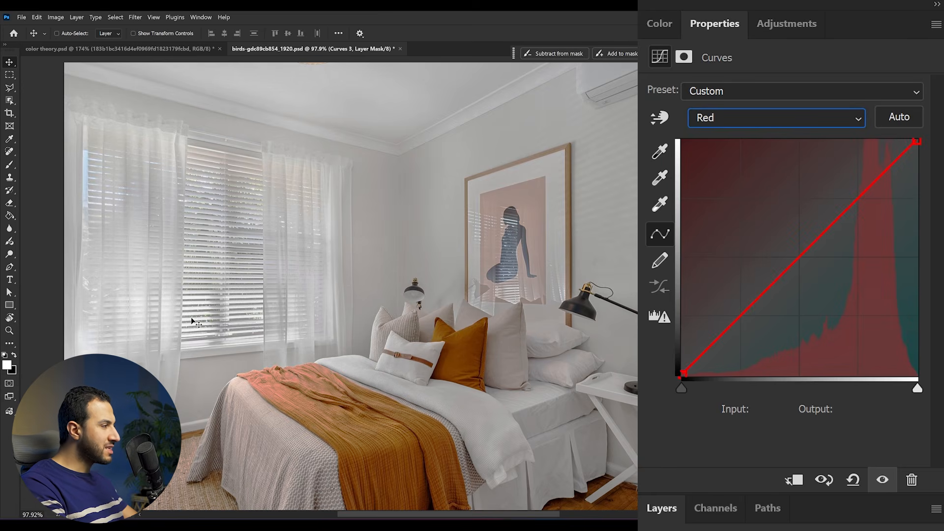
{"action": "left_click", "coordinate": [917, 142]}
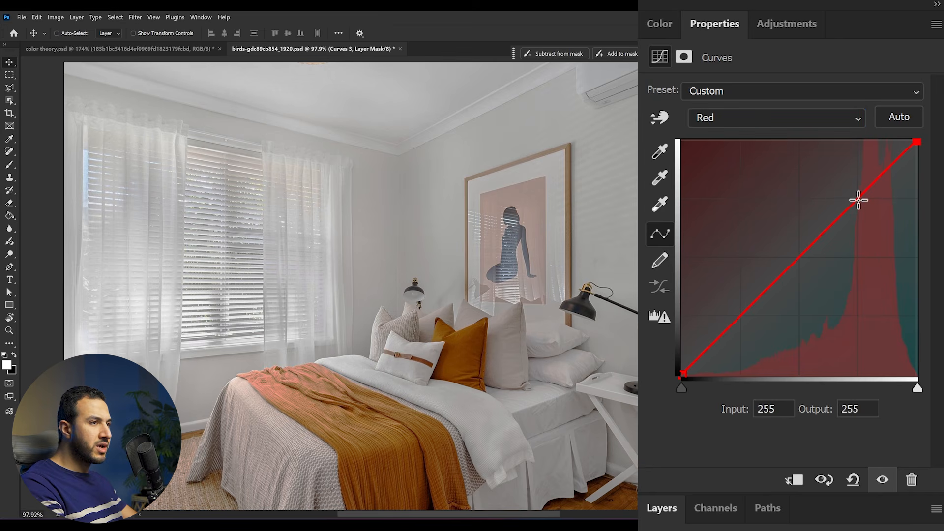
{"action": "left_click", "coordinate": [860, 194]}
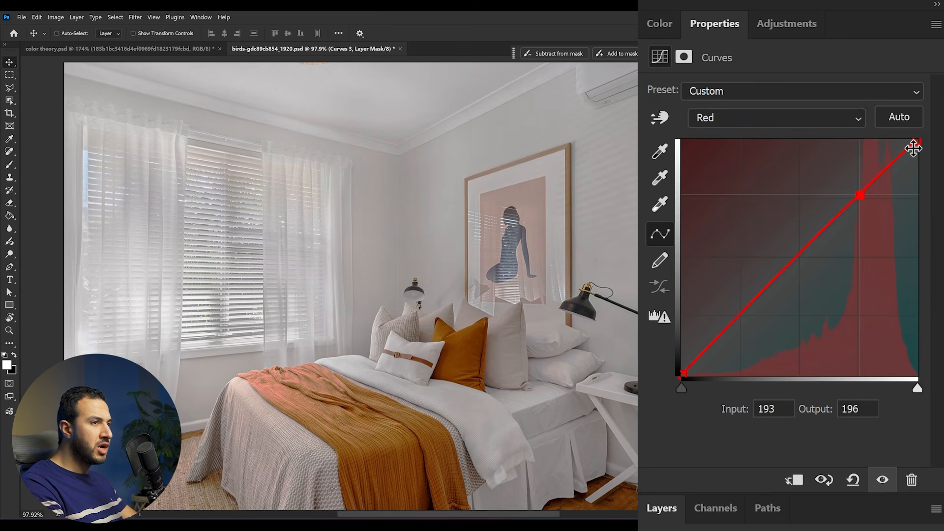
{"action": "mouse_move", "coordinate": [918, 142]}
{"action": "left_mouse_down"}
{"action": "mouse_move", "coordinate": [902, 138]}
{"action": "mouse_move", "coordinate": [920, 139]}
{"action": "mouse_move", "coordinate": [928, 154]}
{"action": "left_mouse_up"}
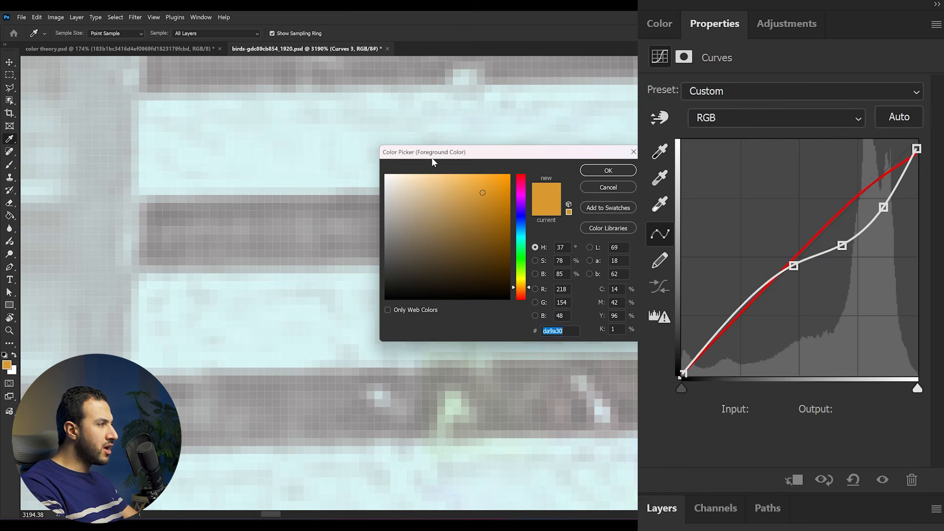
Sample the bright slats of the window blinds with the foreground Color Picker to examine their colour values
{"action": "left_click_drag", "start_coordinate": [433, 158], "coordinate": [479, 152]}
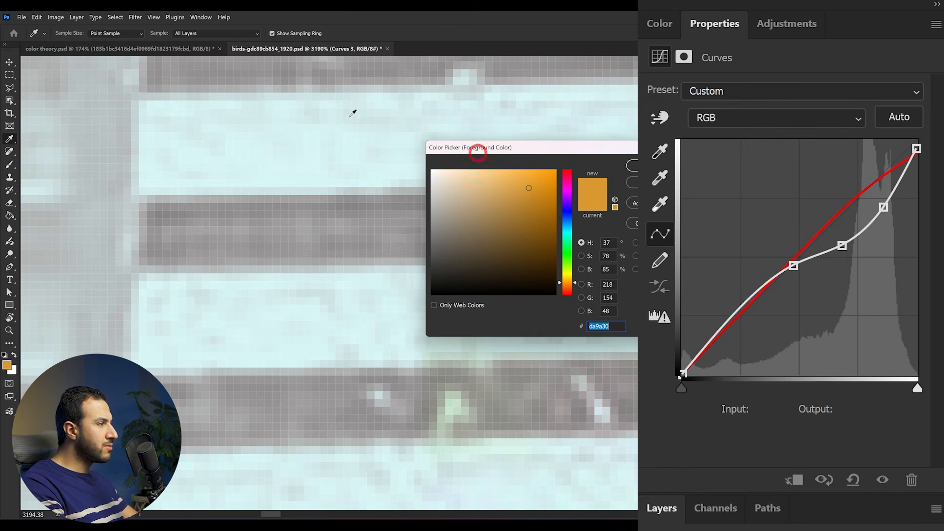
{"action": "left_click", "coordinate": [302, 343]}
{"action": "left_click", "coordinate": [304, 327]}
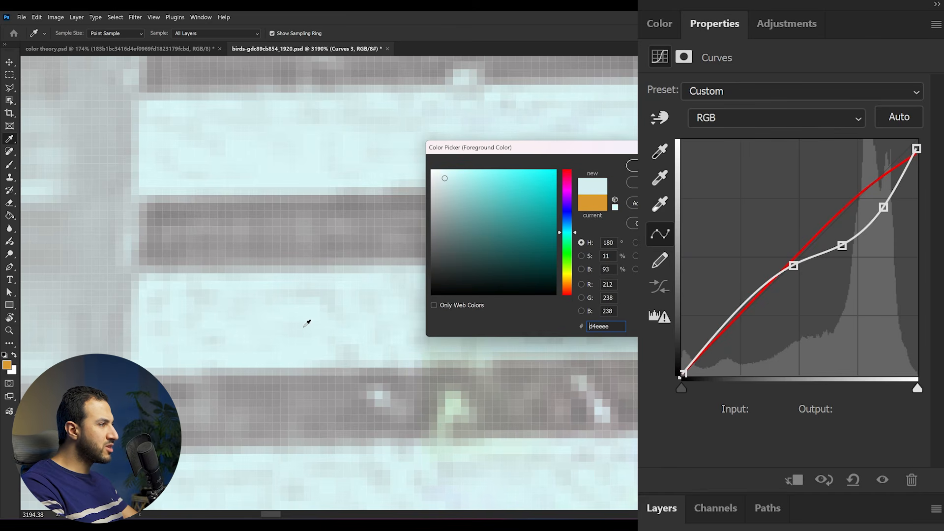
{"action": "left_click_drag", "start_coordinate": [466, 173], "coordinate": [464, 195]}
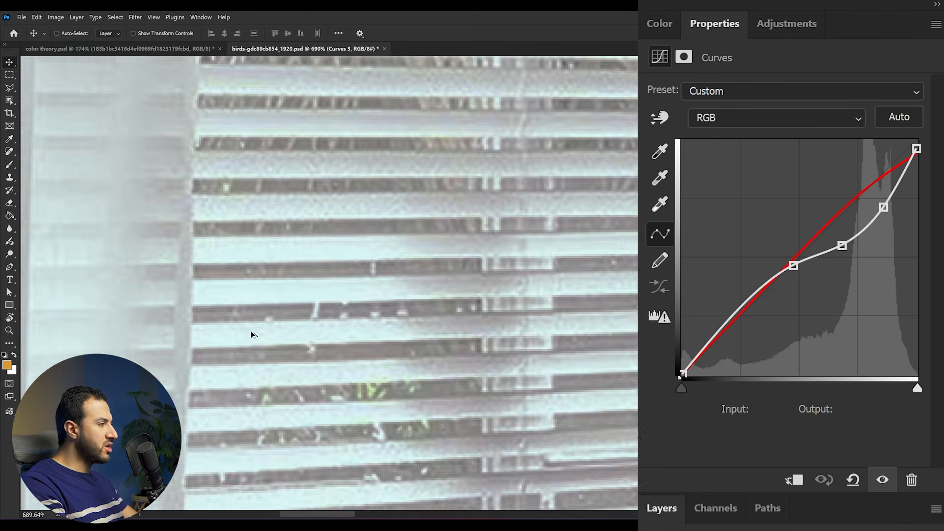
In the Blue channel's curve, add points at input 187, output 181 and input 138, output 132, and move the white point to input 239, output 255
{"action": "scroll", "coordinate": [253, 332], "scroll_direction": "up", "scroll_amount": 5}
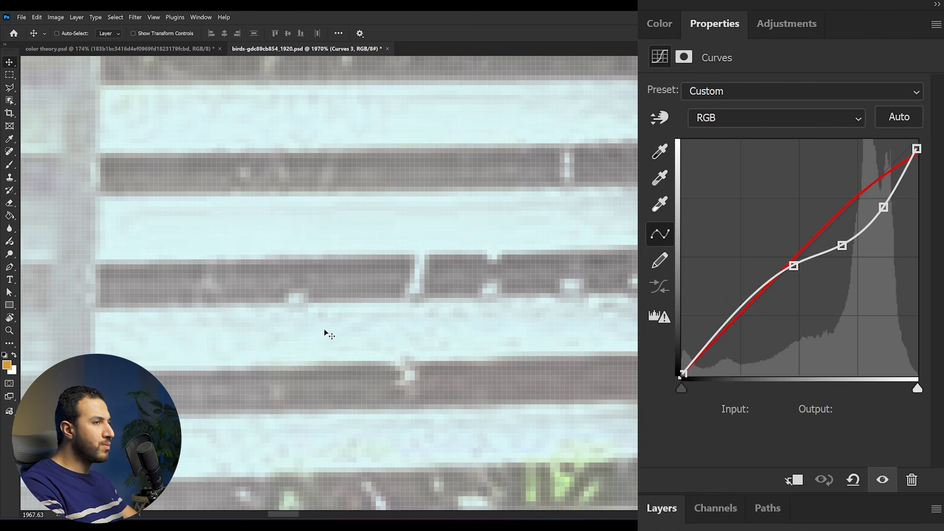
{"action": "left_click", "coordinate": [855, 118]}
{"action": "left_click", "coordinate": [766, 187]}
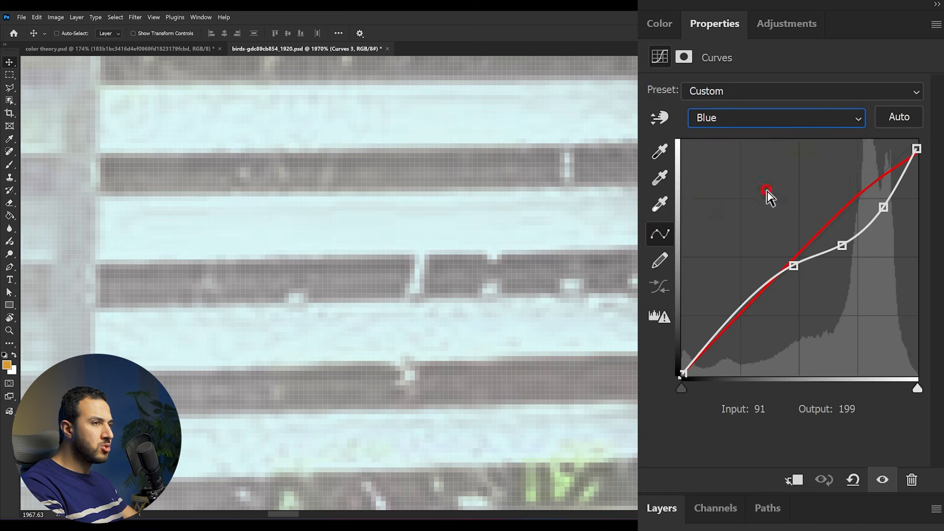
{"action": "left_click", "coordinate": [854, 208]}
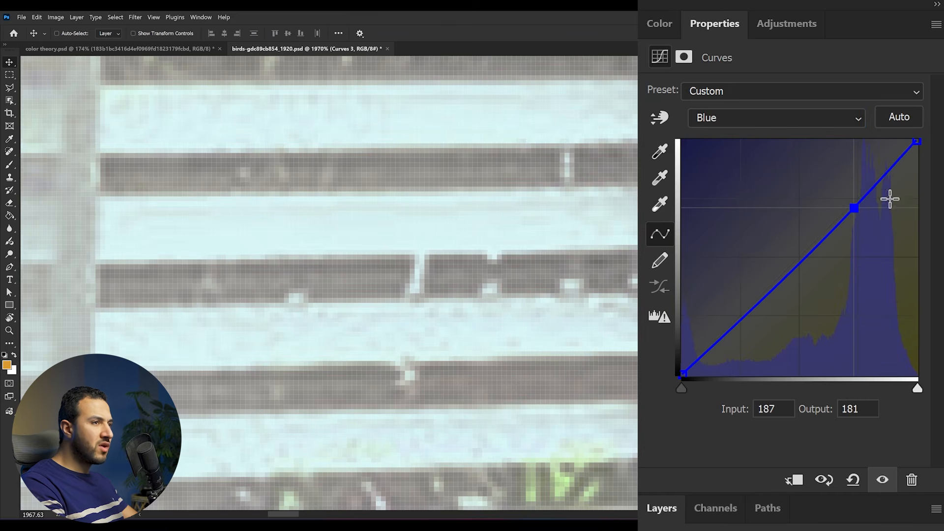
{"action": "left_click_drag", "start_coordinate": [816, 253], "coordinate": [808, 253]}
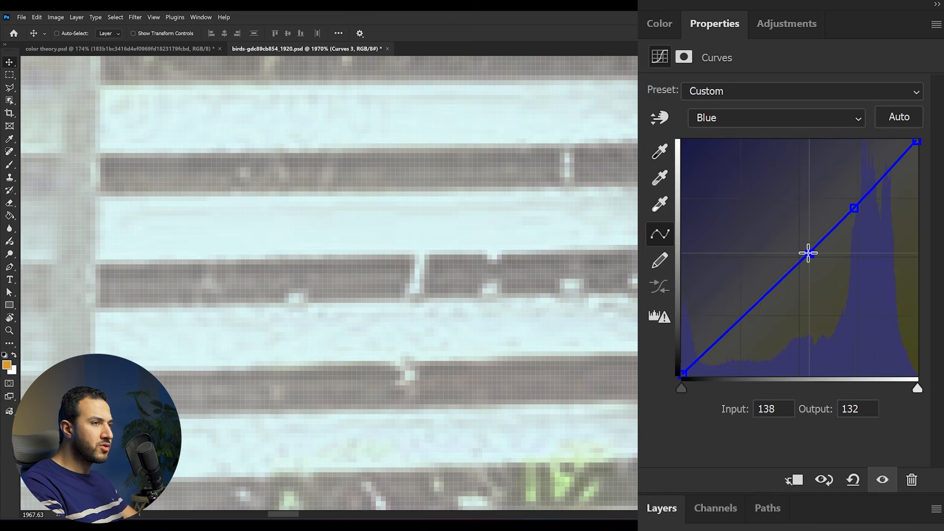
{"action": "mouse_move", "coordinate": [917, 141]}
{"action": "left_mouse_down"}
{"action": "mouse_move", "coordinate": [905, 140]}
{"action": "mouse_move", "coordinate": [930, 142]}
{"action": "mouse_move", "coordinate": [906, 134]}
{"action": "left_mouse_up"}
{"action": "scroll", "coordinate": [621, 204], "scroll_direction": "down", "scroll_amount": 10}
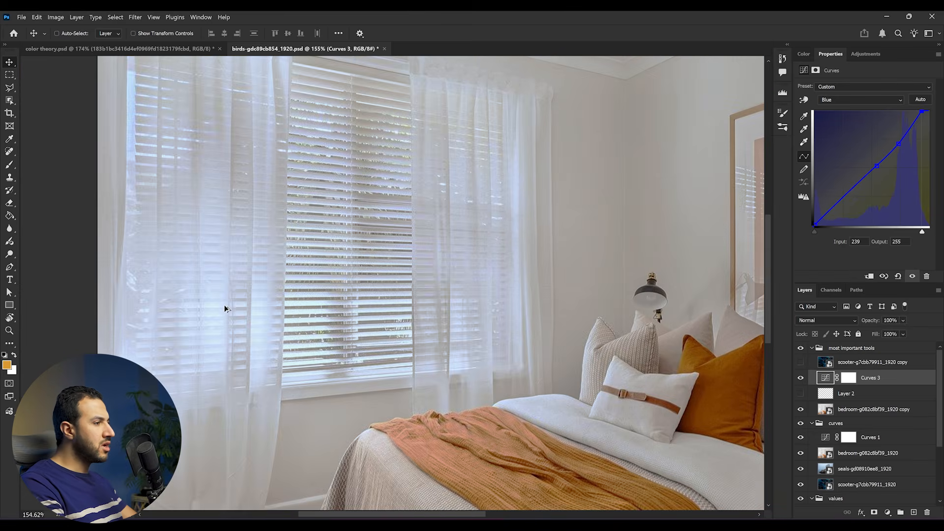
{"action": "scroll", "coordinate": [232, 288], "scroll_direction": "up", "scroll_amount": 4}
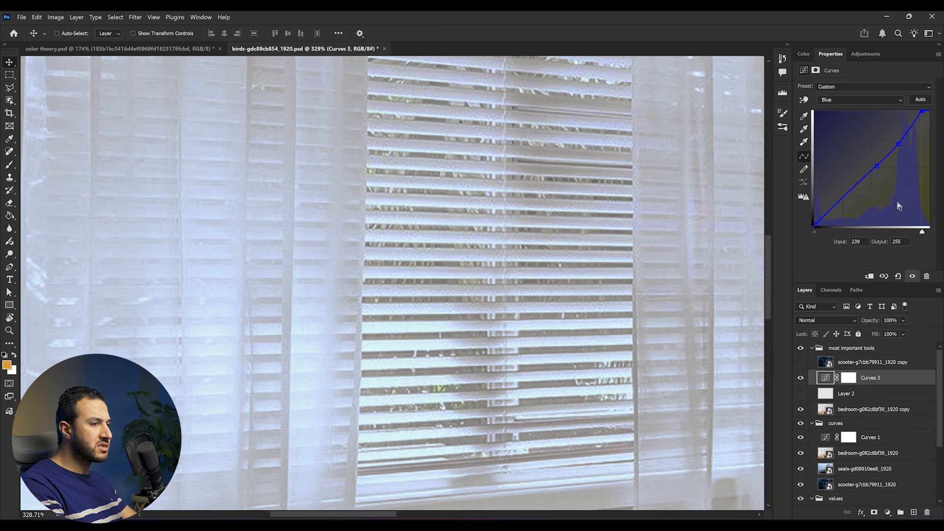
{"action": "scroll", "coordinate": [653, 344], "scroll_direction": "down", "scroll_amount": 7}
{"action": "left_click_drag", "start_coordinate": [653, 344], "coordinate": [347, 290]}
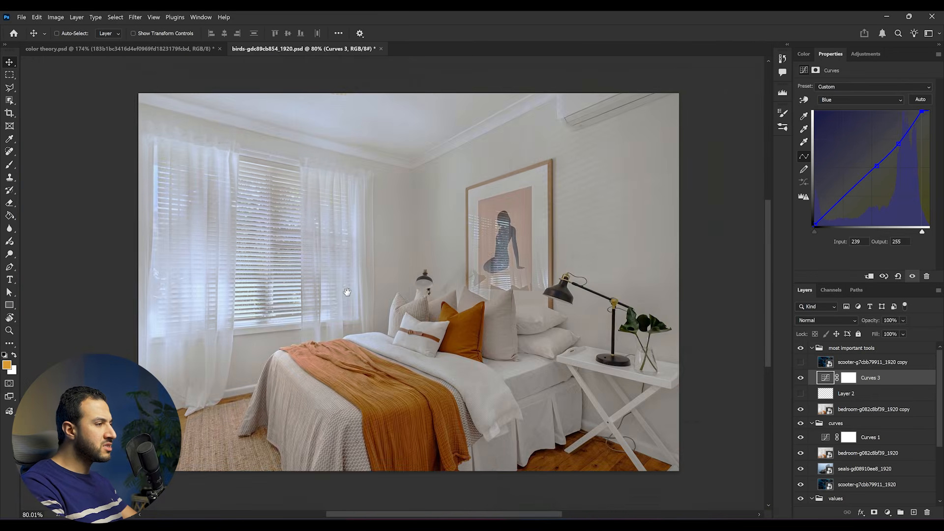
Add a Color Balance adjustment layer and set its Highlights to Cyan–Red -15, Magenta–Green +13 and Yellow–Blue +22
{"action": "scroll", "coordinate": [344, 289], "scroll_direction": "up", "scroll_amount": 3}
{"action": "left_click", "coordinate": [864, 54]}
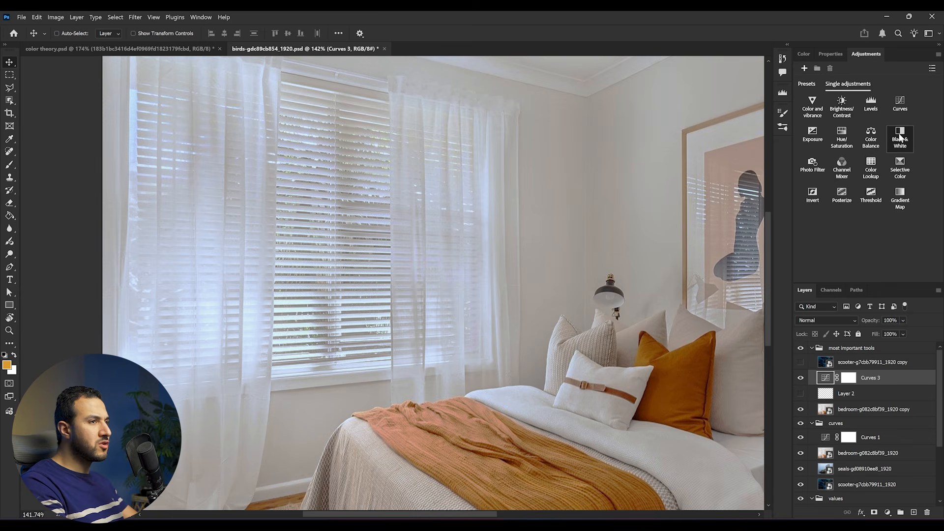
{"action": "left_click", "coordinate": [871, 137]}
{"action": "left_click", "coordinate": [873, 87]}
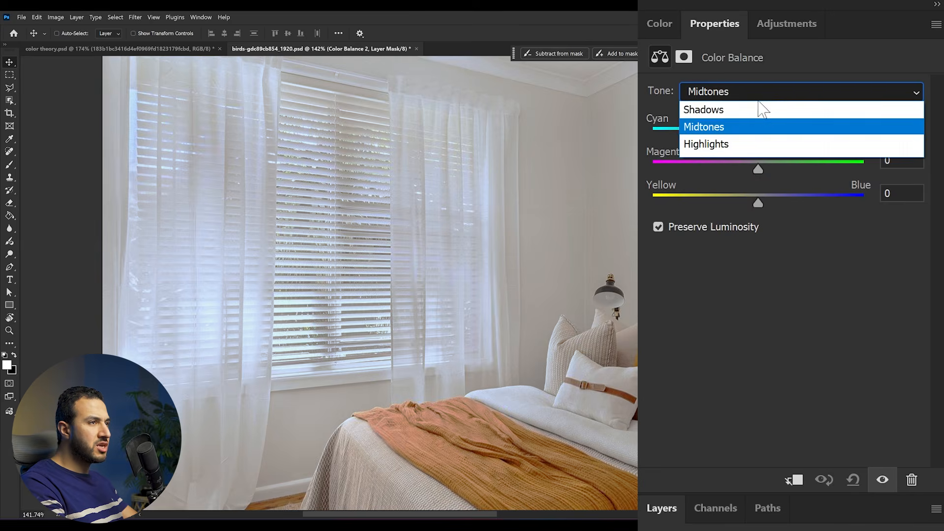
{"action": "left_click", "coordinate": [739, 148]}
{"action": "left_click_drag", "start_coordinate": [744, 133], "coordinate": [740, 135]}
{"action": "left_click_drag", "start_coordinate": [771, 203], "coordinate": [781, 203]}
{"action": "mouse_move", "coordinate": [759, 170]}
{"action": "left_mouse_down"}
{"action": "mouse_move", "coordinate": [774, 167]}
{"action": "mouse_move", "coordinate": [766, 170]}
{"action": "left_mouse_up"}
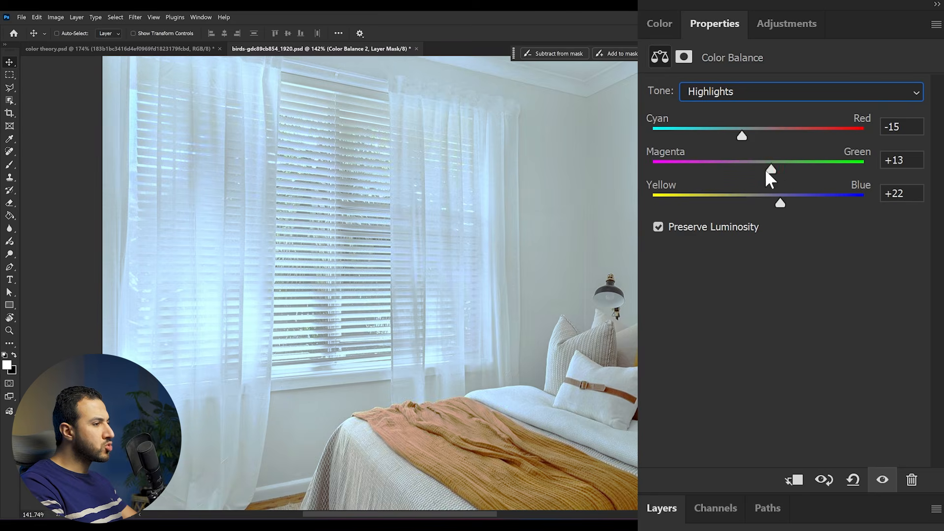
{"action": "scroll", "coordinate": [531, 269], "scroll_direction": "down", "scroll_amount": 3}
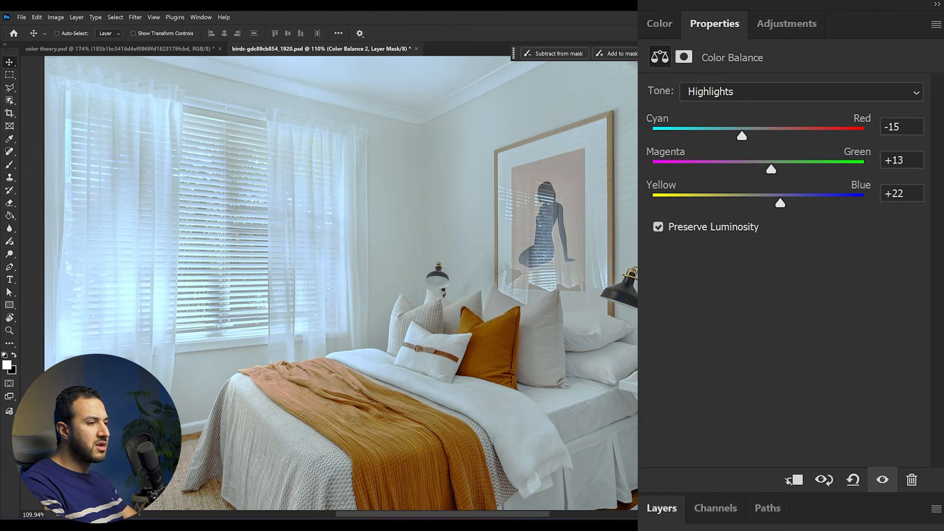
Show and select the scooter photo's copy layer, and add a Selective Color adjustment layer above it
{"action": "left_click", "coordinate": [787, 529]}
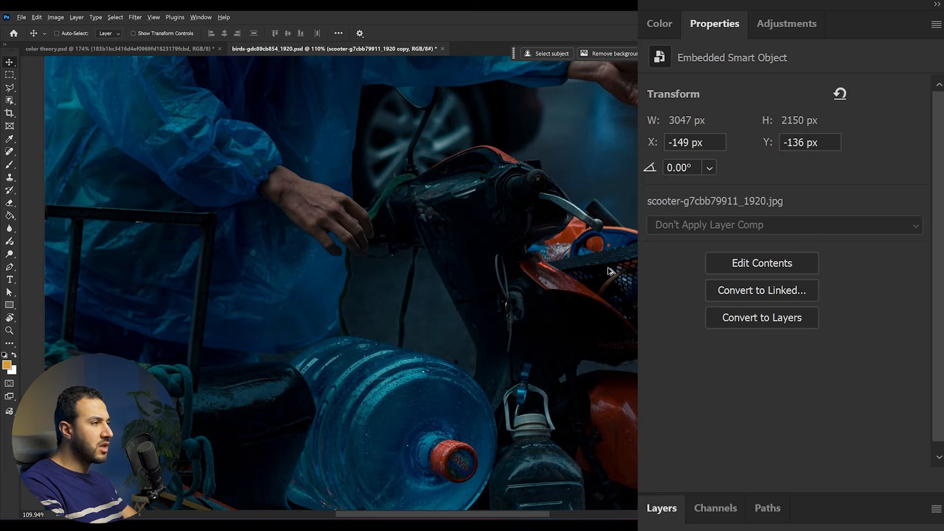
{"action": "scroll", "coordinate": [609, 267], "scroll_direction": "down", "scroll_amount": 7}
{"action": "scroll", "coordinate": [608, 268], "scroll_direction": "up", "scroll_amount": 4}
{"action": "scroll", "coordinate": [604, 248], "scroll_direction": "up", "scroll_amount": 1}
{"action": "scroll", "coordinate": [604, 248], "scroll_direction": "right", "scroll_amount": 1}
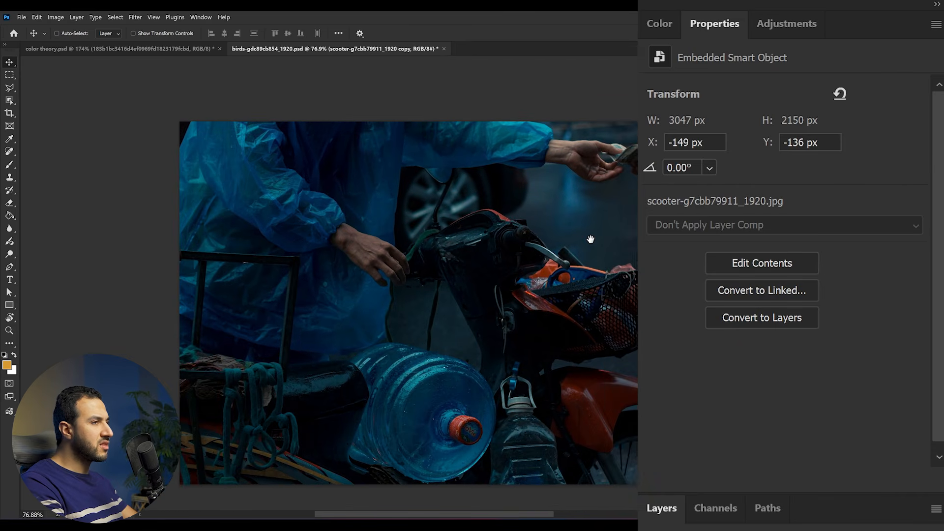
{"action": "left_click", "coordinate": [791, 22]}
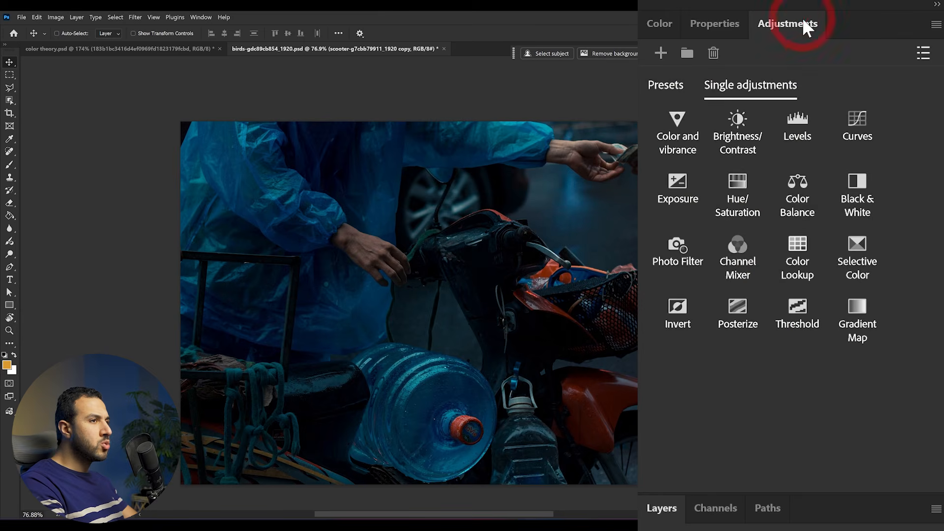
{"action": "left_click", "coordinate": [841, 253]}
{"action": "scroll", "coordinate": [567, 257], "scroll_direction": "up", "scroll_amount": 1}
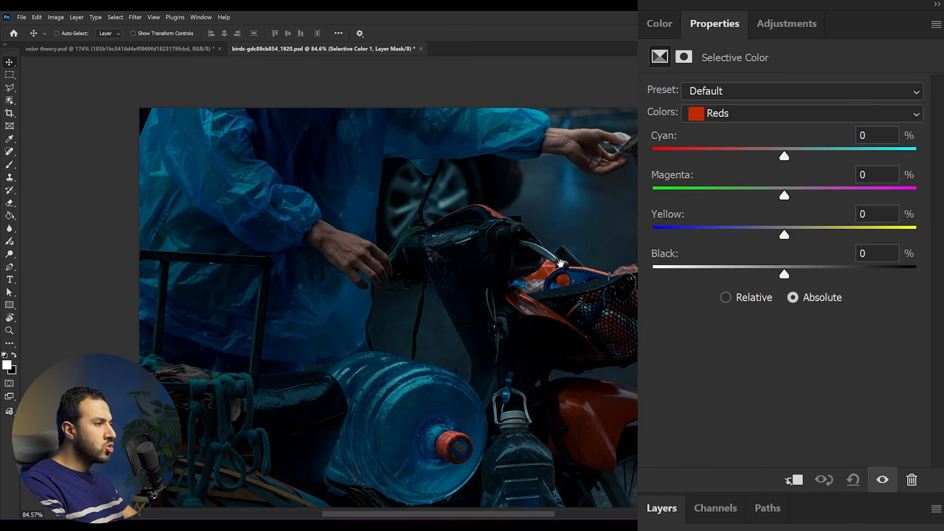
{"action": "scroll", "coordinate": [585, 252], "scroll_direction": "right", "scroll_amount": 1}
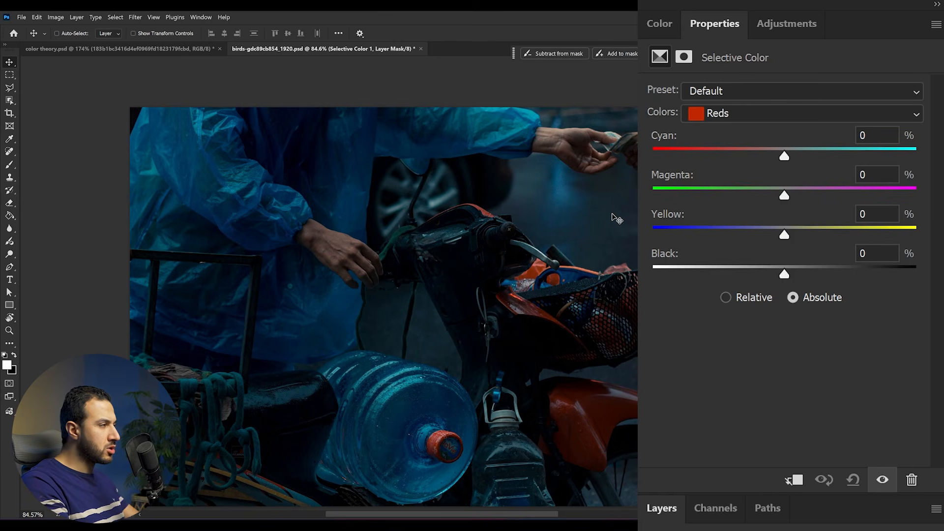
Choose Blues as the colour range to adjust, and mark the raincoat and the water bottle with the on-screen pen
{"action": "left_click", "coordinate": [744, 112]}
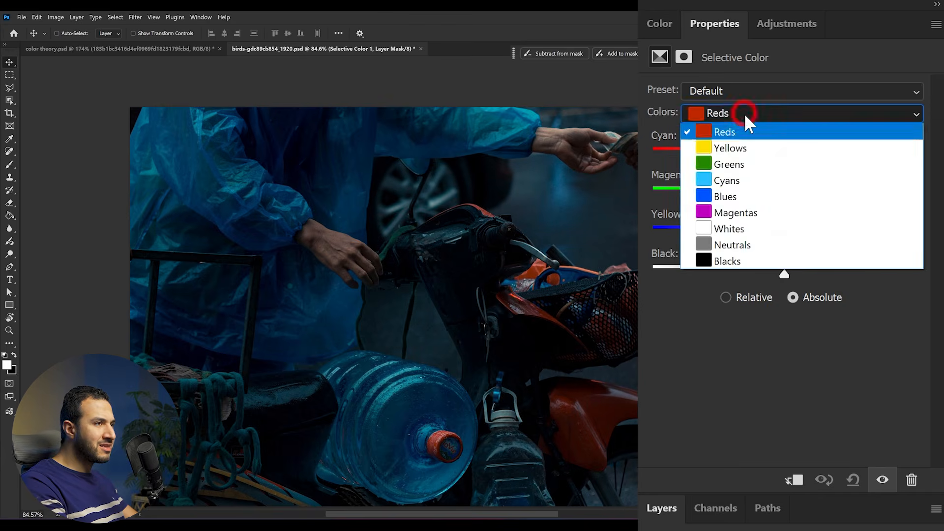
{"action": "left_click", "coordinate": [723, 196]}
{"action": "key", "text": "ctrl+alt+d"}
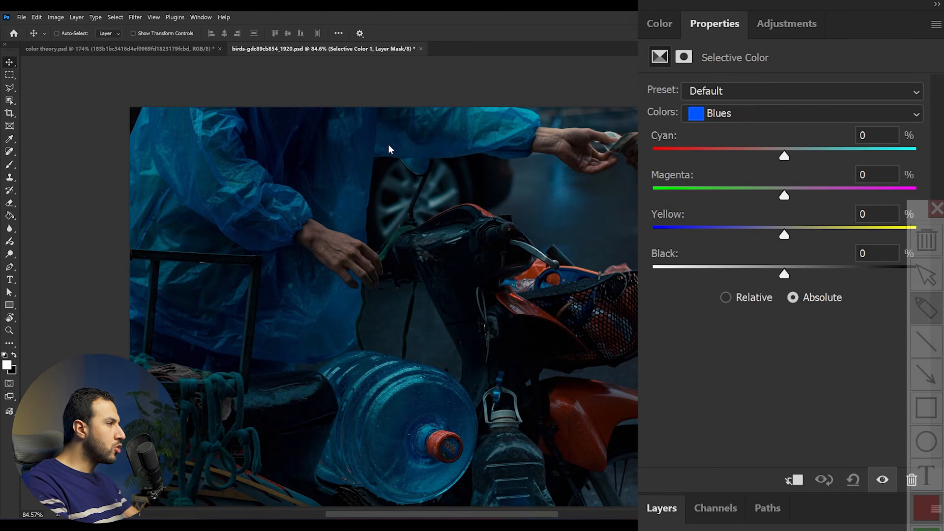
{"action": "left_click_drag", "start_coordinate": [494, 150], "coordinate": [379, 161]}
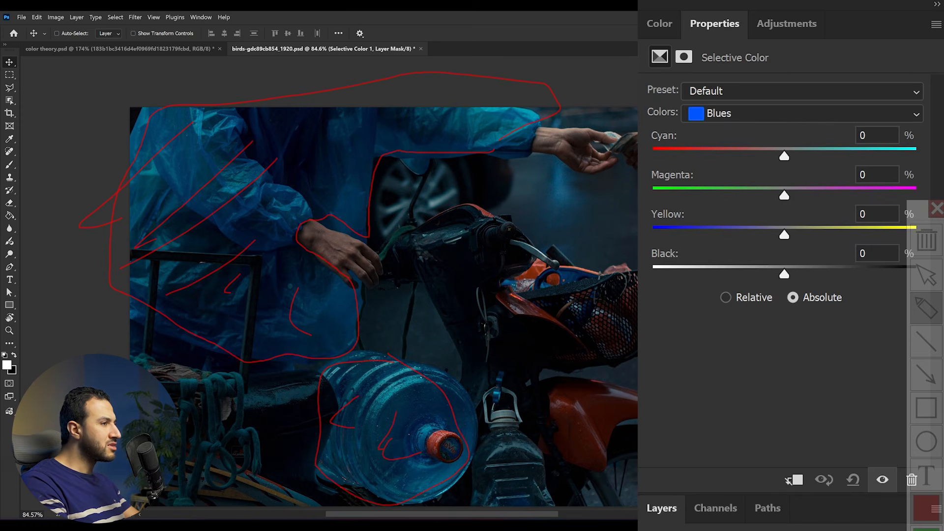
Set the Blues to Cyan -37%, Magenta -41%, Yellow 0% and Black -100%
{"action": "mouse_move", "coordinate": [785, 152]}
{"action": "left_mouse_down"}
{"action": "mouse_move", "coordinate": [673, 146]}
{"action": "mouse_move", "coordinate": [639, 156]}
{"action": "mouse_move", "coordinate": [680, 142]}
{"action": "mouse_move", "coordinate": [638, 141]}
{"action": "left_mouse_up"}
{"action": "left_click_drag", "start_coordinate": [702, 141], "coordinate": [734, 142]}
{"action": "left_click_drag", "start_coordinate": [786, 195], "coordinate": [729, 196]}
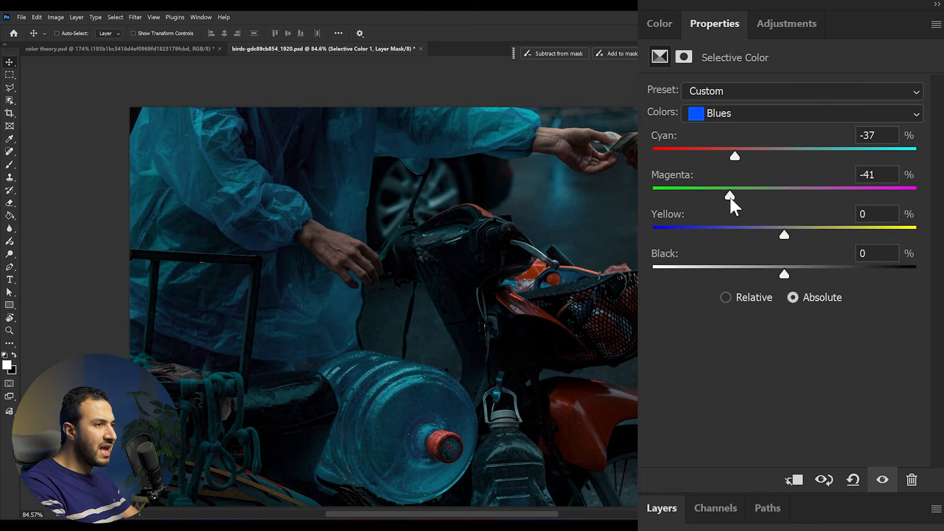
{"action": "left_click_drag", "start_coordinate": [785, 235], "coordinate": [837, 235]}
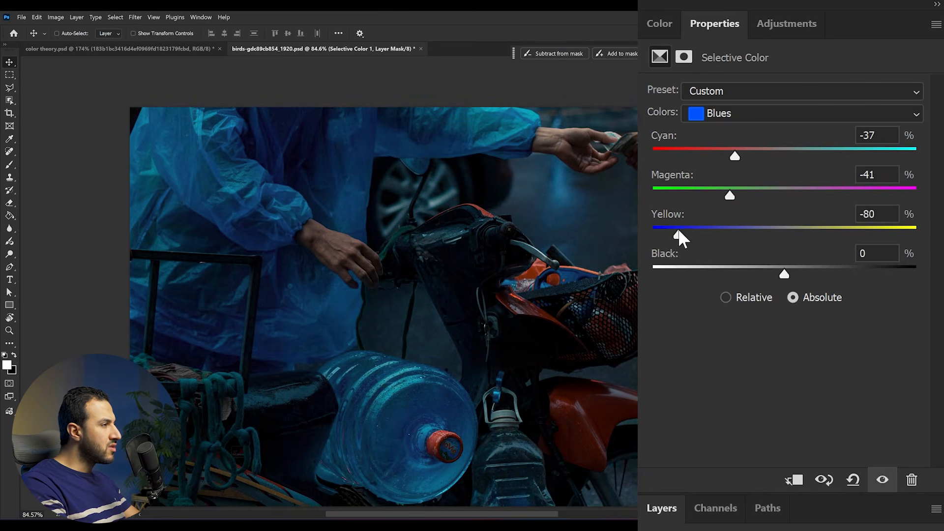
{"action": "left_click_drag", "start_coordinate": [674, 231], "coordinate": [783, 231]}
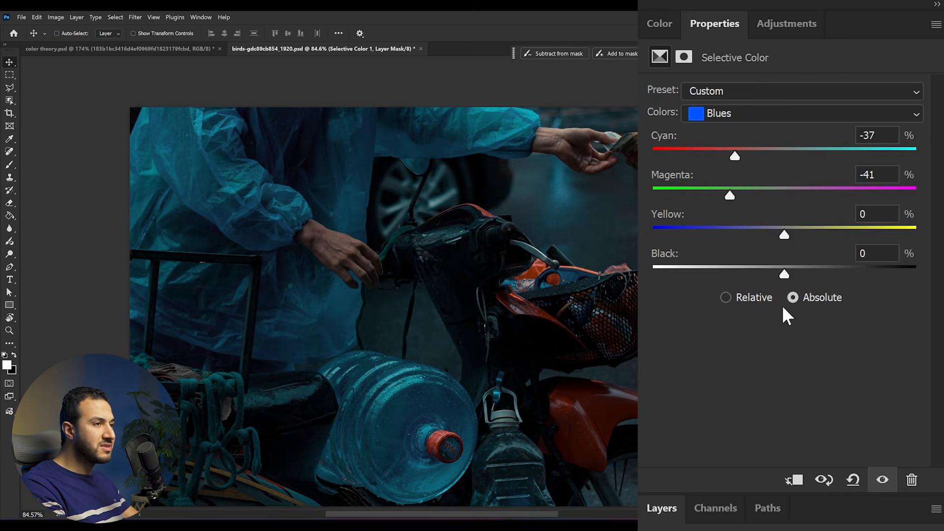
{"action": "left_click_drag", "start_coordinate": [784, 274], "coordinate": [650, 261]}
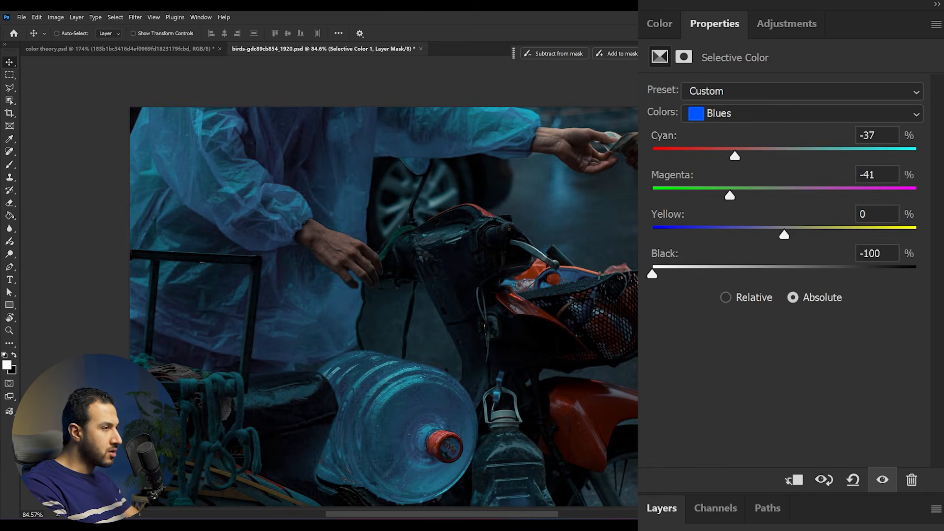
Switch the Selective Color range to Reds and set Black to +56% and Magenta to -64%
{"action": "left_click", "coordinate": [747, 114]}
{"action": "left_click", "coordinate": [737, 130]}
{"action": "left_click_drag", "start_coordinate": [784, 273], "coordinate": [756, 273]}
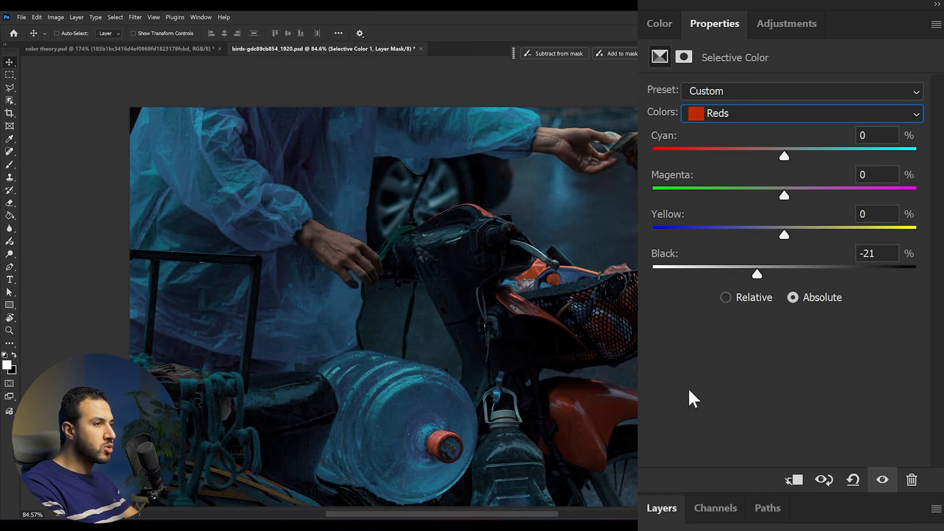
{"action": "left_click_drag", "start_coordinate": [757, 275], "coordinate": [858, 276]}
{"action": "left_click_drag", "start_coordinate": [784, 196], "coordinate": [701, 190]}
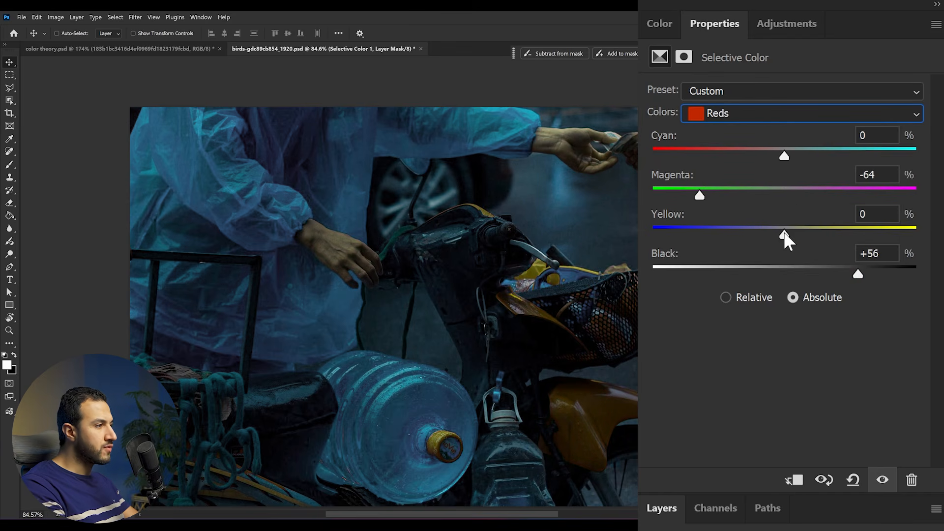
Set the Reds to Yellow +31% and Cyan +10%, and lower their Magenta a little further
{"action": "mouse_move", "coordinate": [824, 235]}
{"action": "left_mouse_down"}
{"action": "mouse_move", "coordinate": [806, 236]}
{"action": "mouse_move", "coordinate": [826, 236]}
{"action": "left_mouse_up"}
{"action": "mouse_move", "coordinate": [864, 118]}
{"action": "left_mouse_down"}
{"action": "mouse_move", "coordinate": [853, 119]}
{"action": "mouse_move", "coordinate": [914, 117]}
{"action": "mouse_move", "coordinate": [876, 119]}
{"action": "left_mouse_up"}
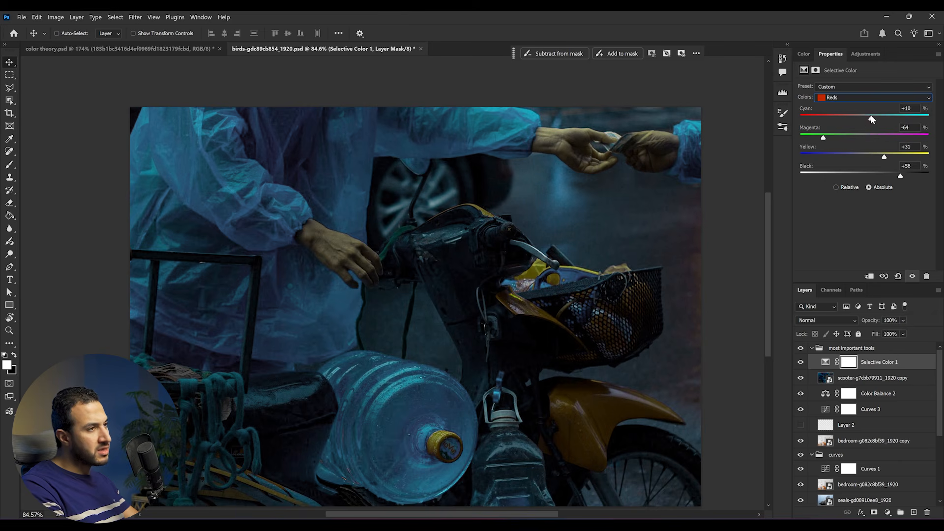
{"action": "left_click_drag", "start_coordinate": [823, 137], "coordinate": [812, 139]}
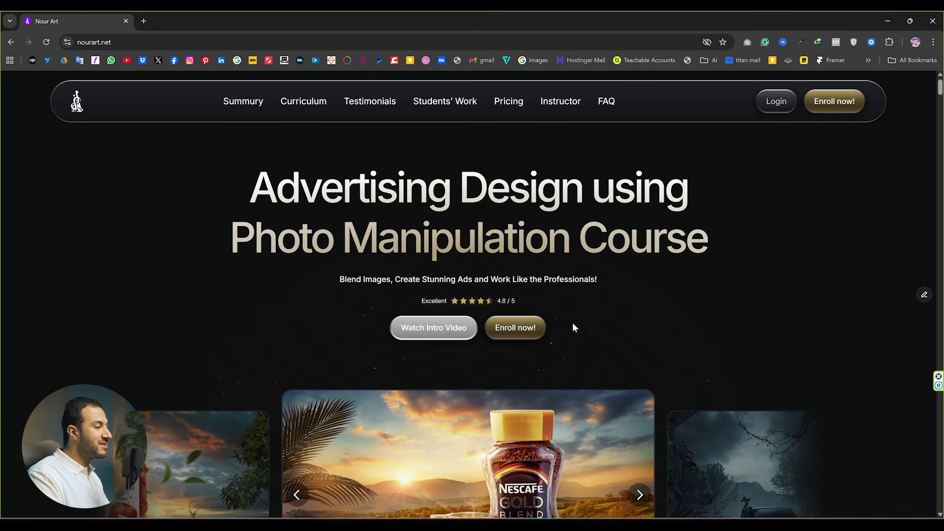
In the web browser, look through the course site's artwork carousel, image gallery and course overview section
{"action": "scroll", "coordinate": [572, 323], "scroll_direction": "down", "scroll_amount": 3}
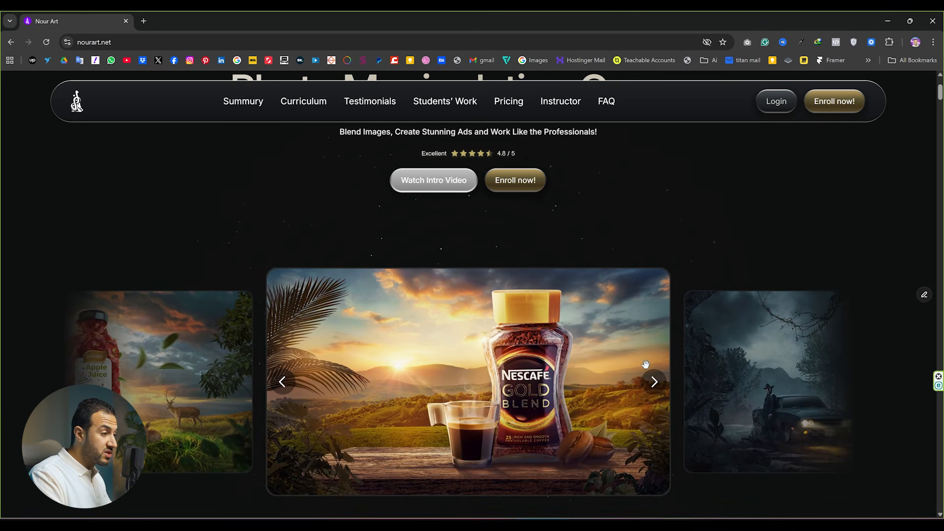
{"action": "left_click", "coordinate": [654, 383]}
{"action": "left_click", "coordinate": [654, 382]}
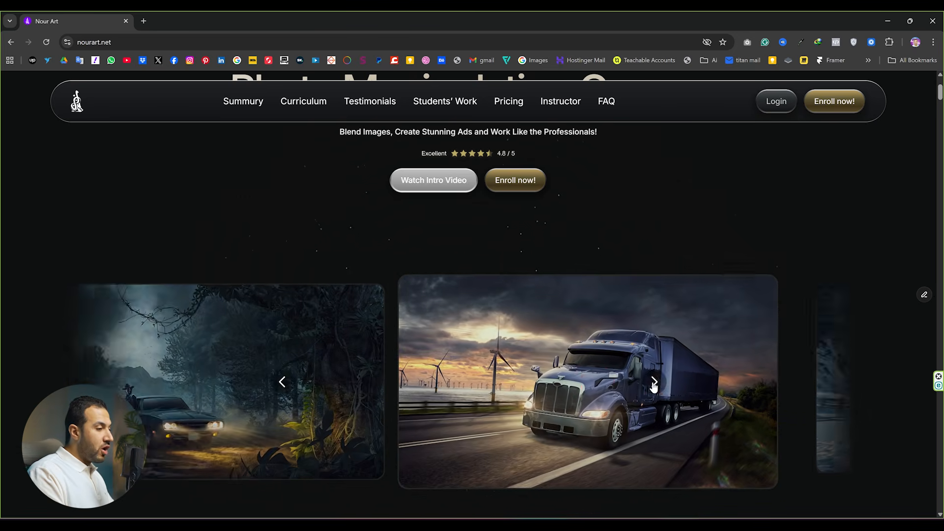
{"action": "left_click", "coordinate": [653, 382]}
{"action": "scroll", "coordinate": [289, 175], "scroll_direction": "down", "scroll_amount": 5}
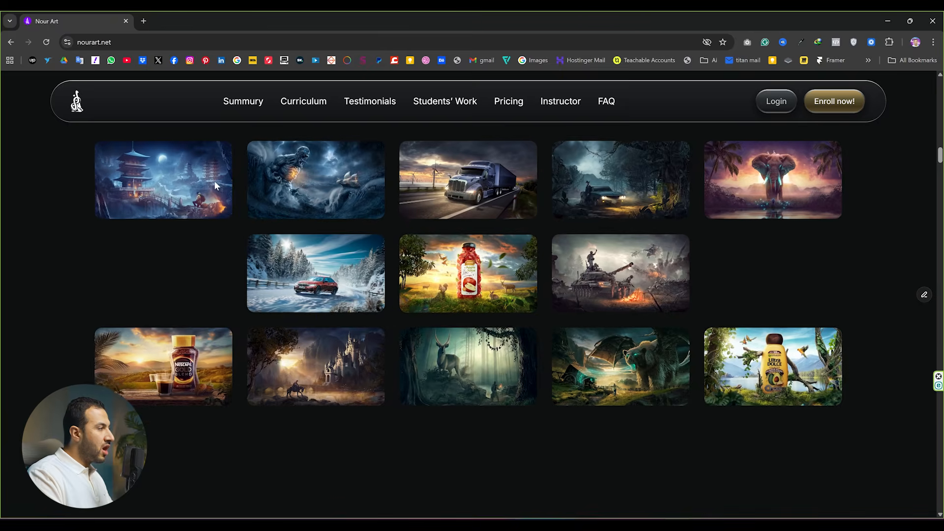
{"action": "scroll", "coordinate": [767, 216], "scroll_direction": "down", "scroll_amount": 8}
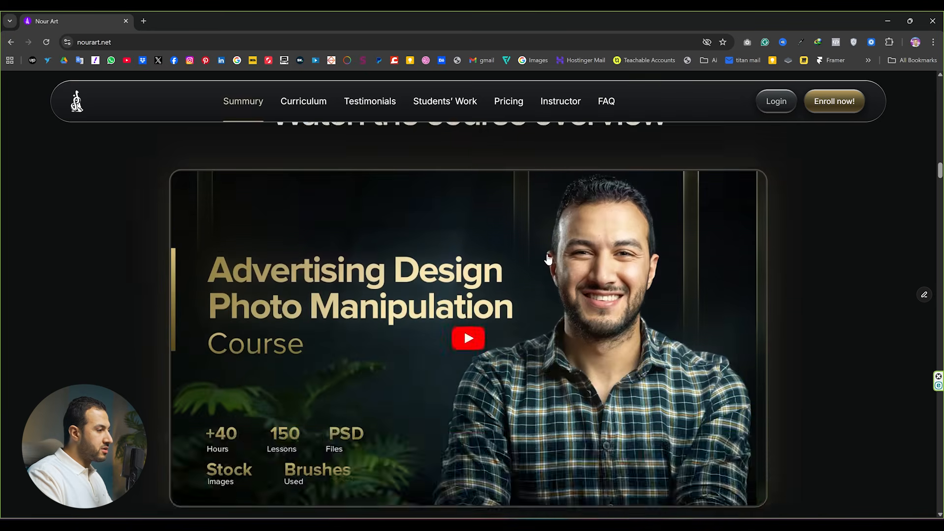
{"action": "left_click", "coordinate": [649, 323]}
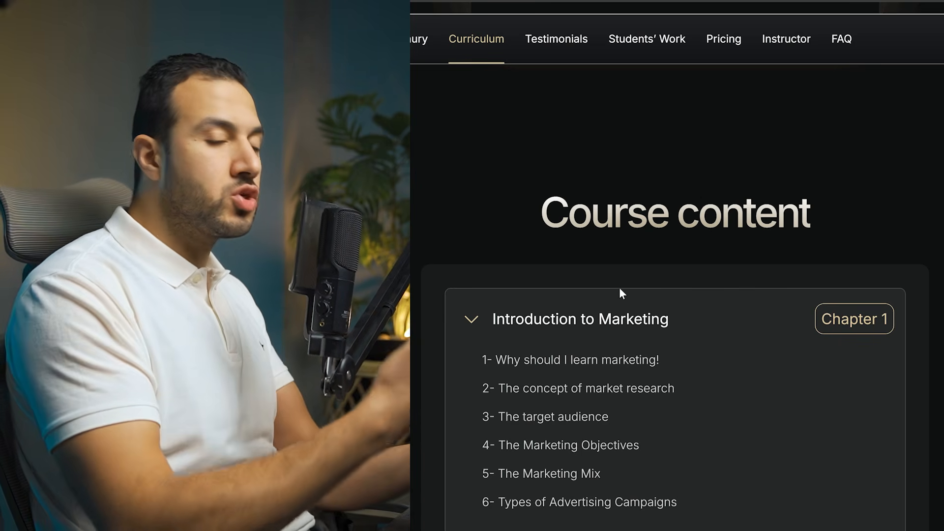
Review the Introduction to Marketing lessons in the course content, and expand the Introduction to Branding and Visual communication meaning chapters
{"action": "scroll", "coordinate": [580, 290], "scroll_direction": "down", "scroll_amount": 1}
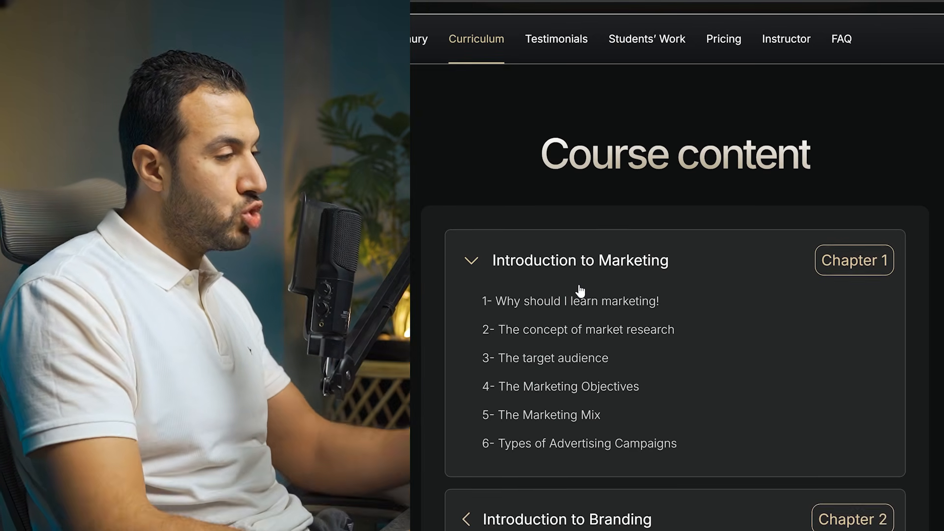
{"action": "scroll", "coordinate": [582, 298], "scroll_direction": "down", "scroll_amount": 3}
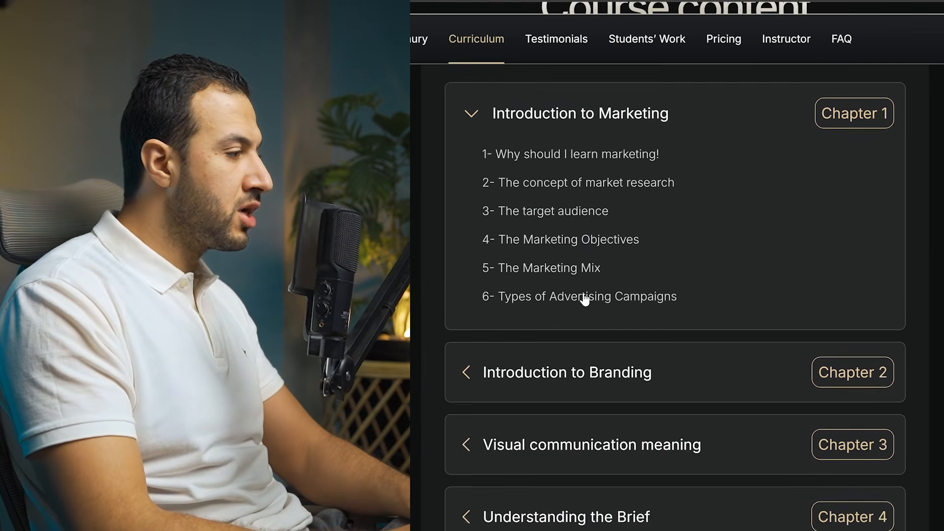
{"action": "left_click", "coordinate": [624, 349]}
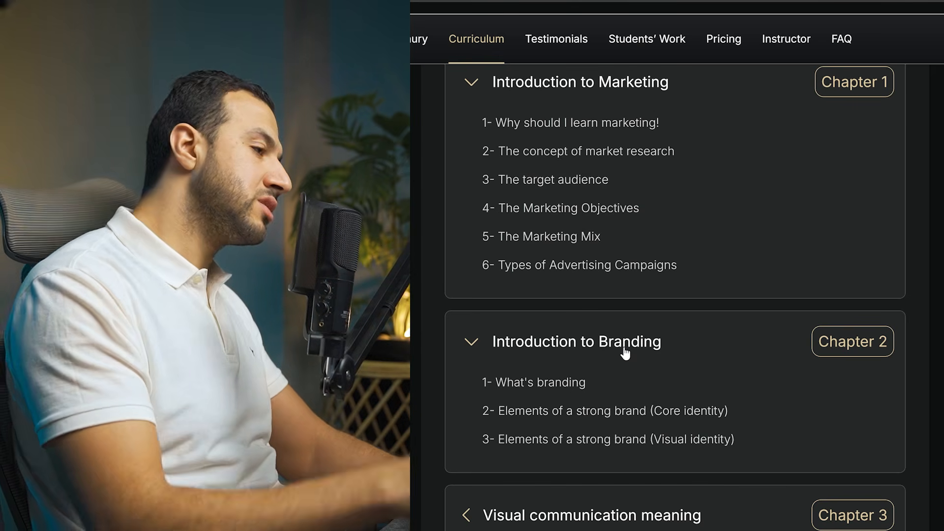
{"action": "scroll", "coordinate": [632, 373], "scroll_direction": "down", "scroll_amount": 2}
{"action": "left_click", "coordinate": [662, 396]}
{"action": "scroll", "coordinate": [665, 393], "scroll_direction": "down", "scroll_amount": 1}
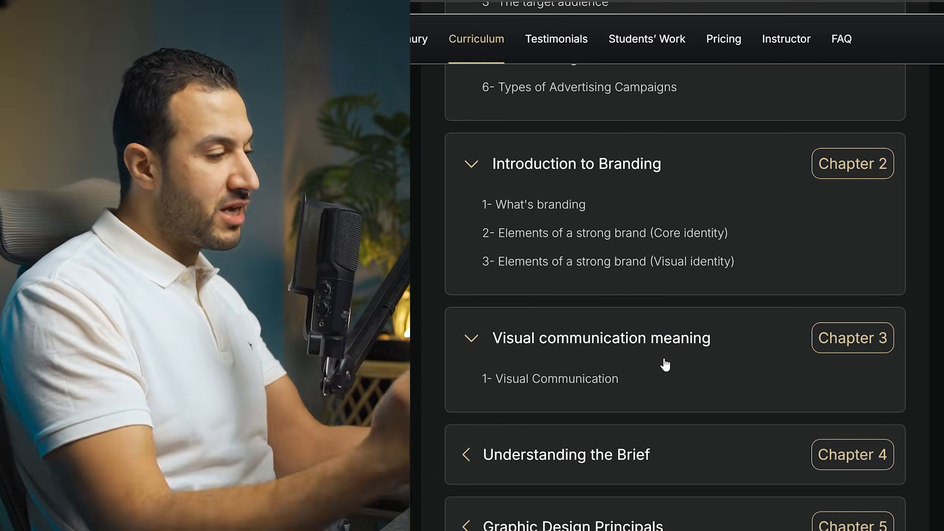
Expand the Understanding the Brief and Graphic Design Principals chapters and look through their lessons
{"action": "scroll", "coordinate": [662, 373], "scroll_direction": "down", "scroll_amount": 3}
{"action": "left_click", "coordinate": [641, 295]}
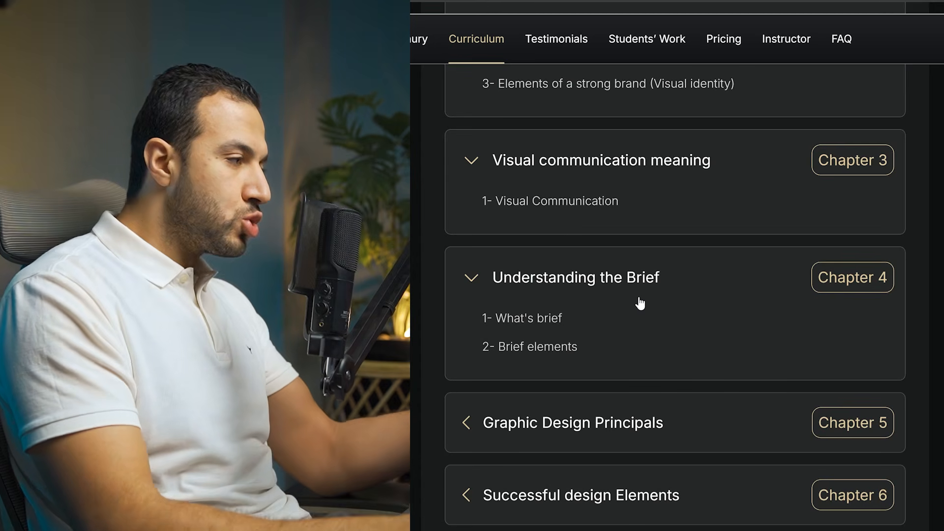
{"action": "scroll", "coordinate": [634, 303], "scroll_direction": "down", "scroll_amount": 1}
{"action": "left_click", "coordinate": [624, 364]}
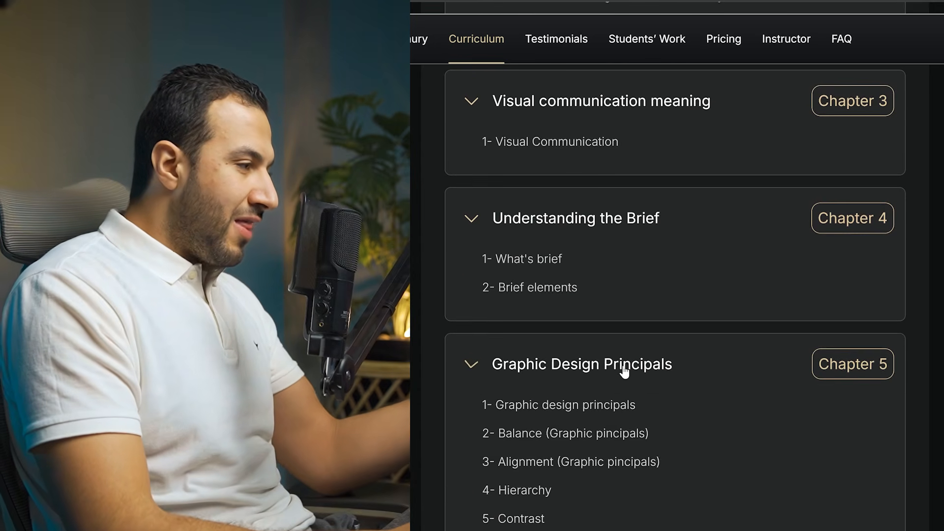
{"action": "scroll", "coordinate": [624, 369], "scroll_direction": "down", "scroll_amount": 2}
{"action": "scroll", "coordinate": [625, 370], "scroll_direction": "down", "scroll_amount": 2}
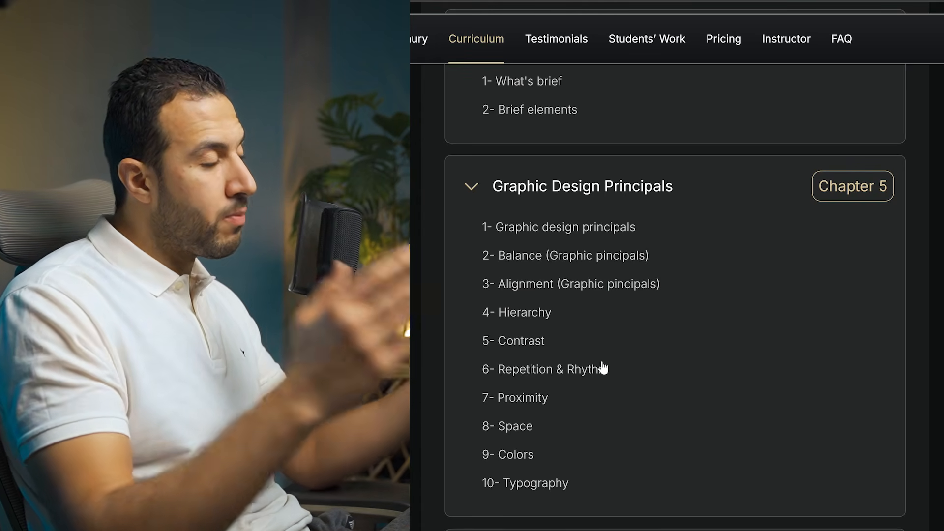
Expand the Design execution stages chapter and look through its lesson list
{"action": "scroll", "coordinate": [603, 368], "scroll_direction": "down", "scroll_amount": 3}
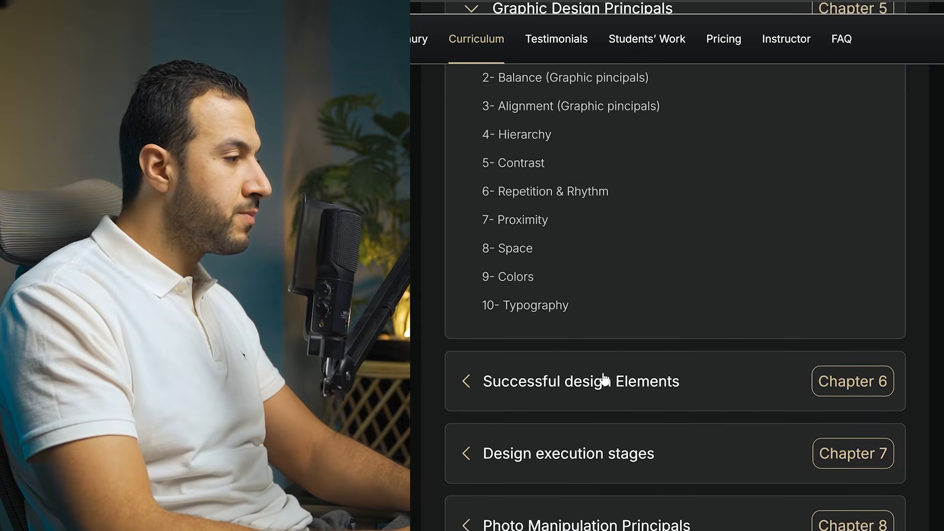
{"action": "scroll", "coordinate": [605, 379], "scroll_direction": "down", "scroll_amount": 2}
{"action": "left_click", "coordinate": [600, 337]}
{"action": "scroll", "coordinate": [595, 314], "scroll_direction": "down", "scroll_amount": 1}
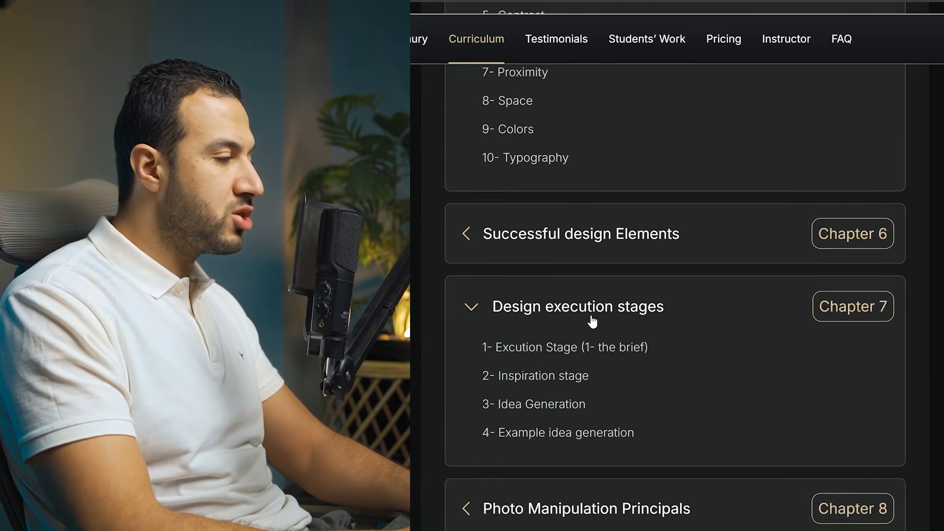
{"action": "scroll", "coordinate": [593, 321], "scroll_direction": "down", "scroll_amount": 1}
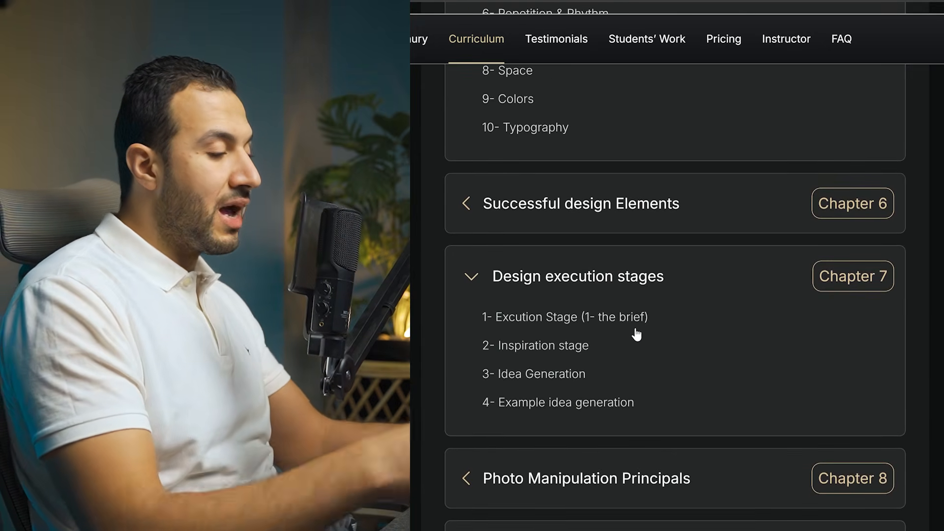
Expand the Photo Manipulation Principals chapter and read through its lesson list
{"action": "scroll", "coordinate": [630, 327], "scroll_direction": "down", "scroll_amount": 3}
{"action": "left_click", "coordinate": [617, 359]}
{"action": "scroll", "coordinate": [602, 196], "scroll_direction": "down", "scroll_amount": 5}
{"action": "scroll", "coordinate": [603, 197], "scroll_direction": "down", "scroll_amount": 1}
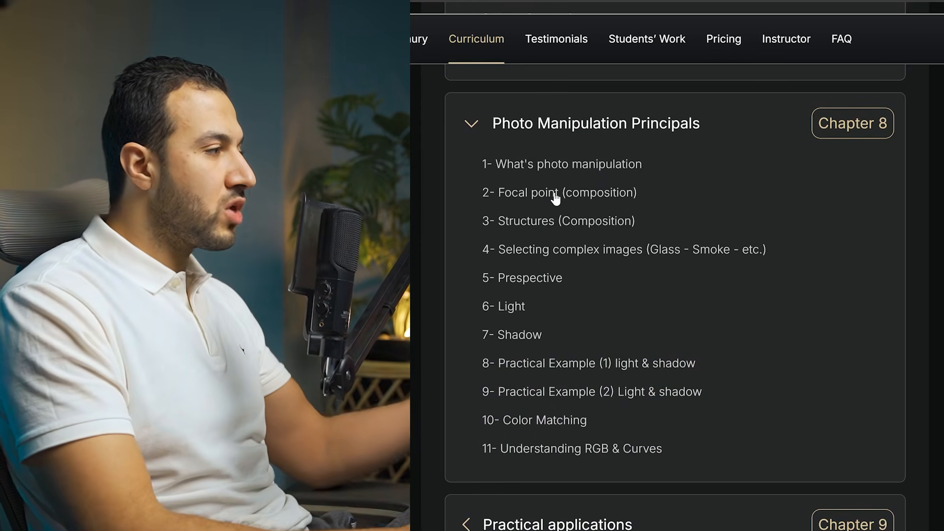
{"action": "scroll", "coordinate": [565, 219], "scroll_direction": "down", "scroll_amount": 1}
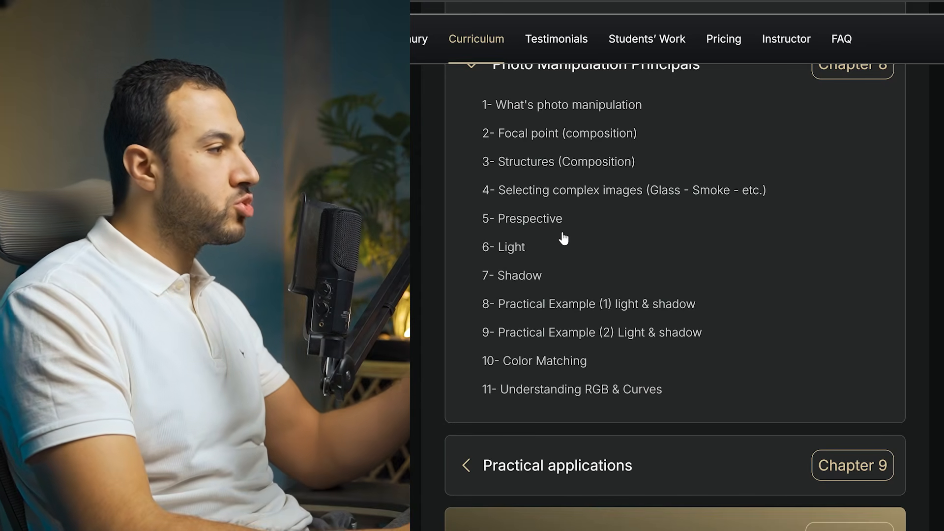
{"action": "scroll", "coordinate": [561, 304], "scroll_direction": "down", "scroll_amount": 1}
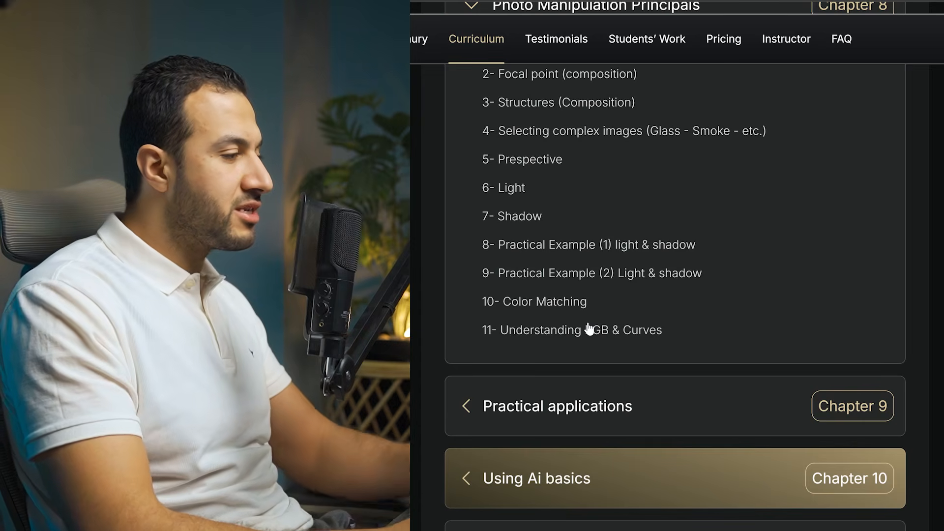
Expand the Practical applications chapter and look through its list of design projects
{"action": "scroll", "coordinate": [584, 326], "scroll_direction": "down", "scroll_amount": 2}
{"action": "left_click", "coordinate": [588, 291]}
{"action": "scroll", "coordinate": [589, 298], "scroll_direction": "down", "scroll_amount": 1}
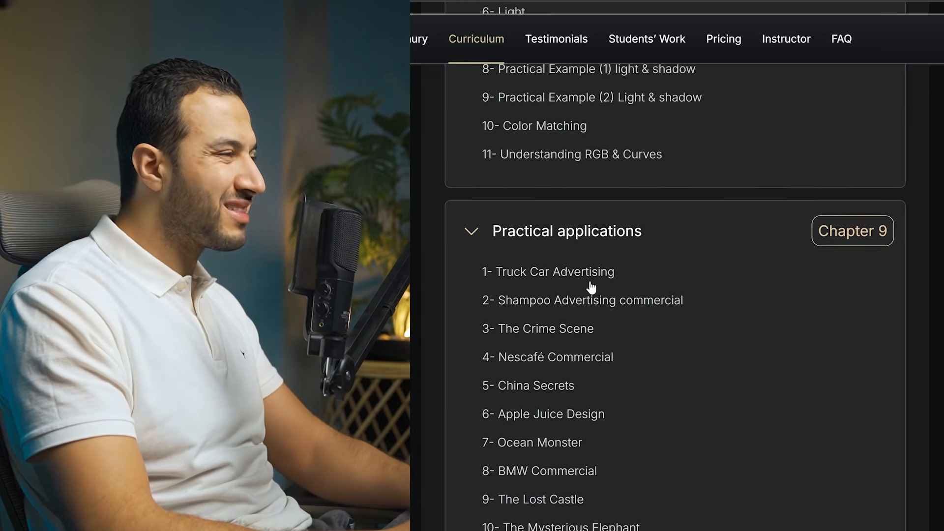
{"action": "scroll", "coordinate": [603, 274], "scroll_direction": "down", "scroll_amount": 2}
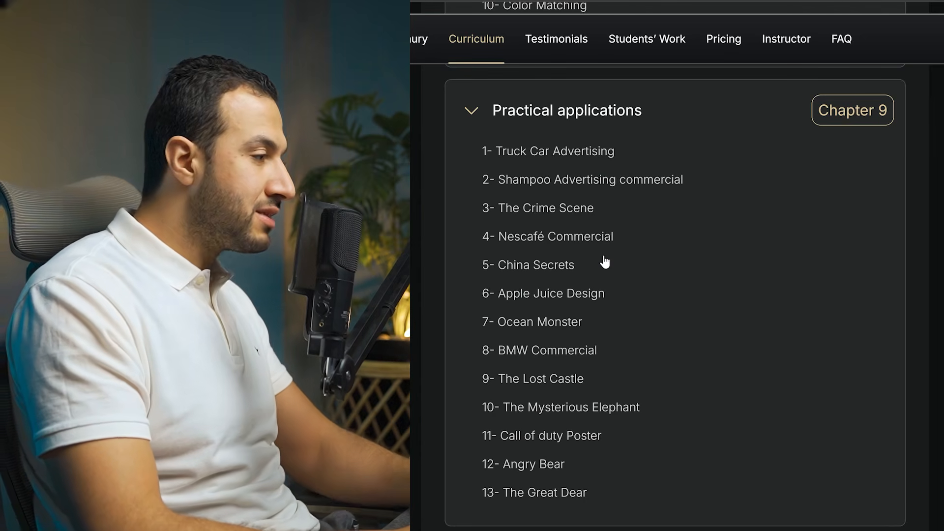
{"action": "scroll", "coordinate": [606, 257], "scroll_direction": "down", "scroll_amount": 3}
{"action": "scroll", "coordinate": [600, 274], "scroll_direction": "up", "scroll_amount": 2}
{"action": "scroll", "coordinate": [586, 316], "scroll_direction": "down", "scroll_amount": 8}
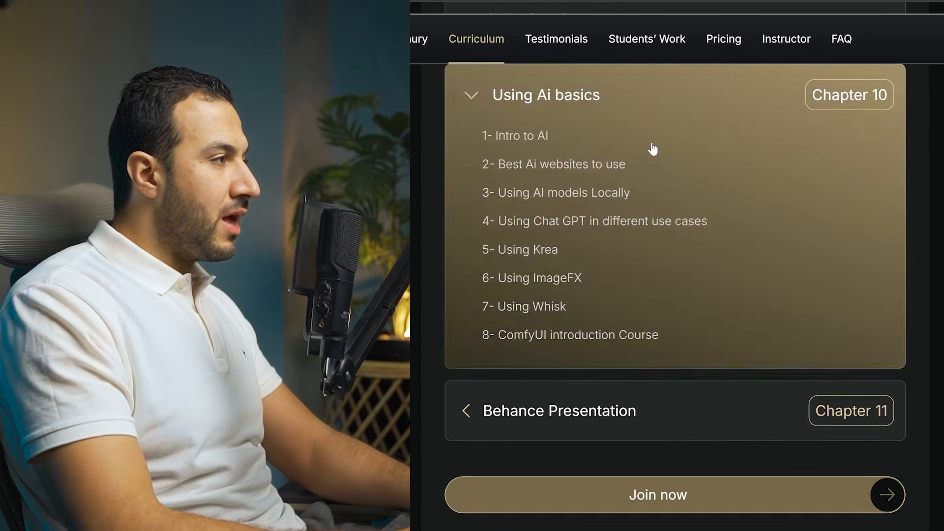
Expand the Using Ai basics and Behance Presentation chapters to view their lessons
{"action": "scroll", "coordinate": [647, 214], "scroll_direction": "up", "scroll_amount": 2}
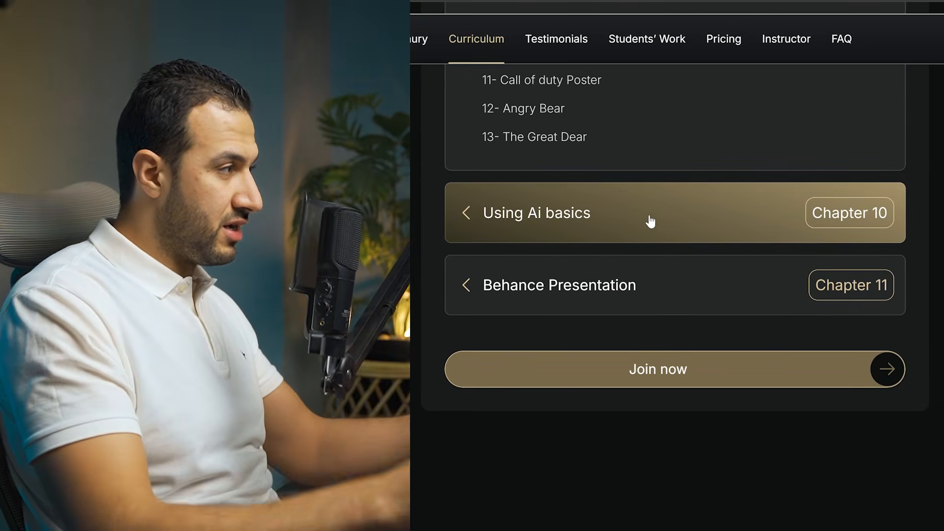
{"action": "left_click", "coordinate": [645, 241]}
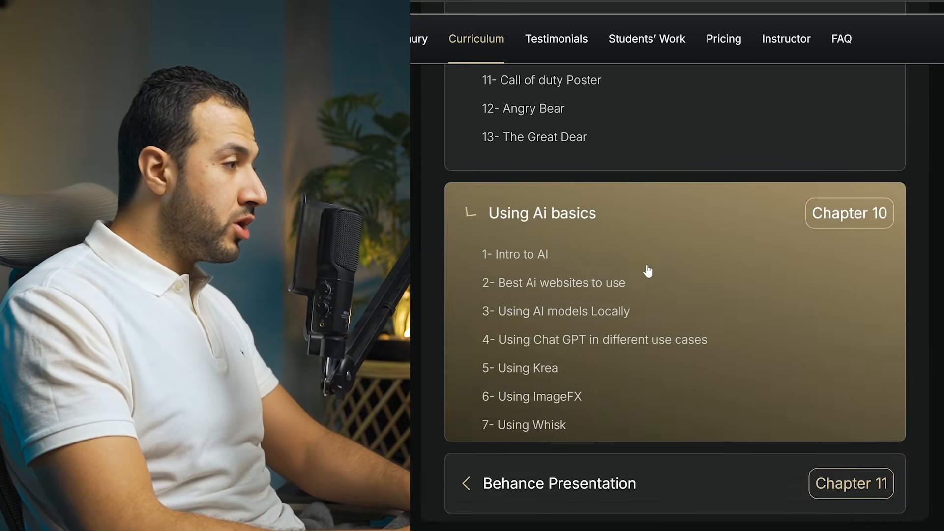
{"action": "scroll", "coordinate": [644, 267], "scroll_direction": "down", "scroll_amount": 5}
{"action": "left_click", "coordinate": [640, 226]}
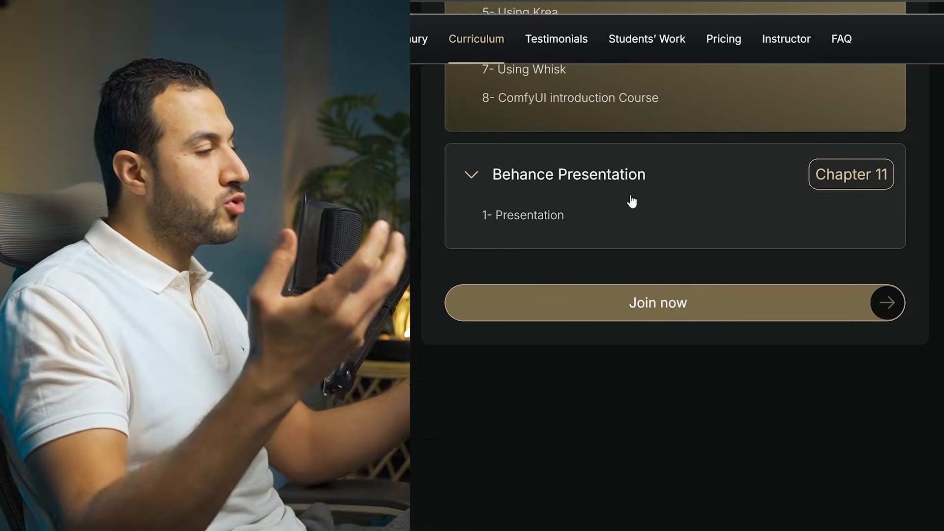